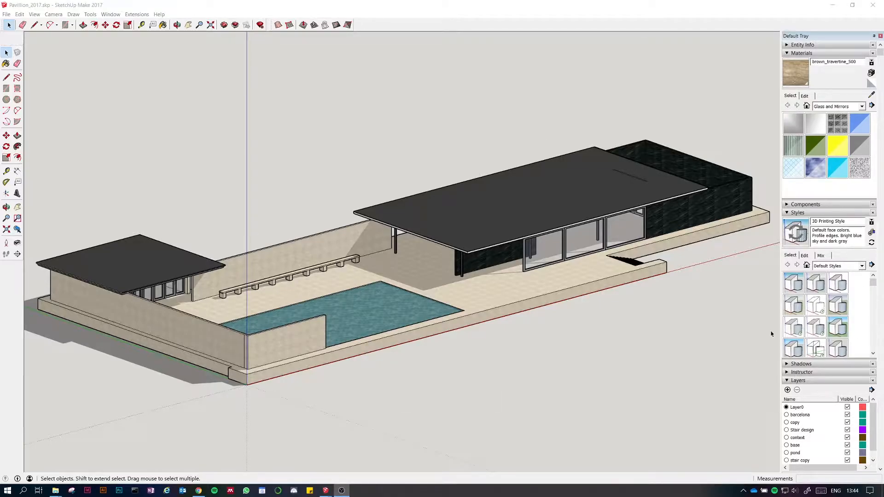
middle_drag(705, 335, 615, 385)
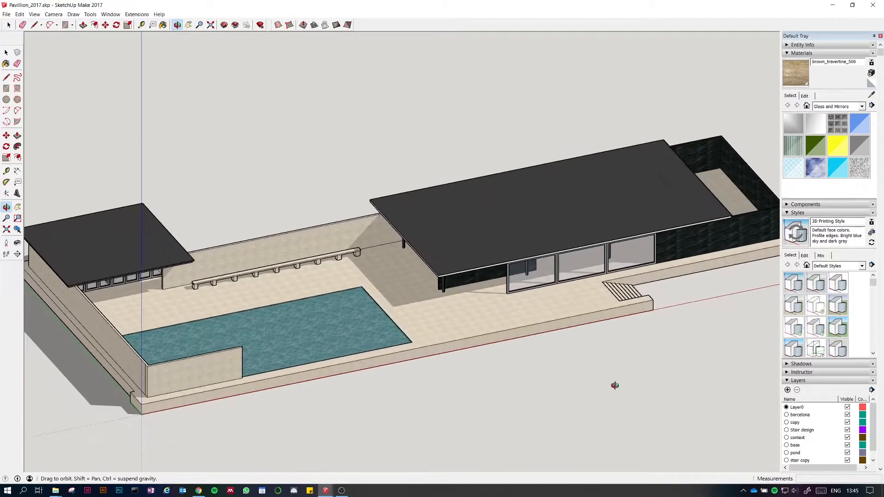
scroll(573, 377, down, 2)
scroll(466, 388, down, 2)
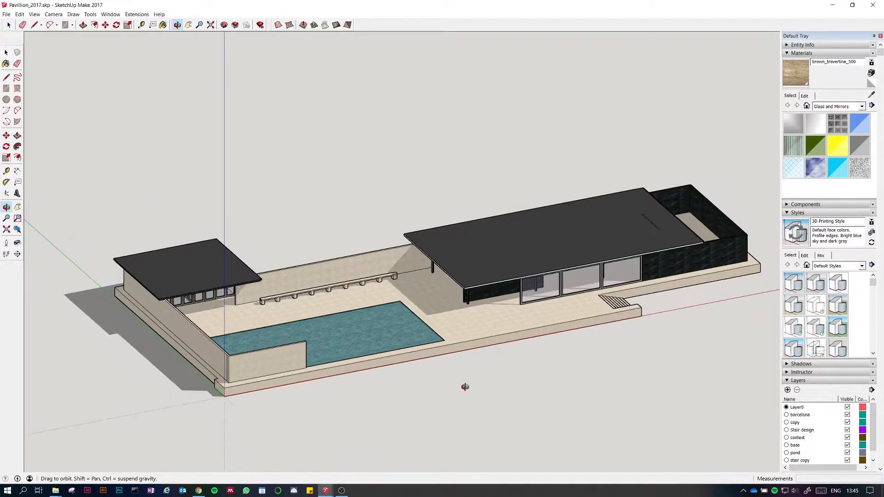
scroll(331, 385, up, 3)
scroll(512, 406, down, 1)
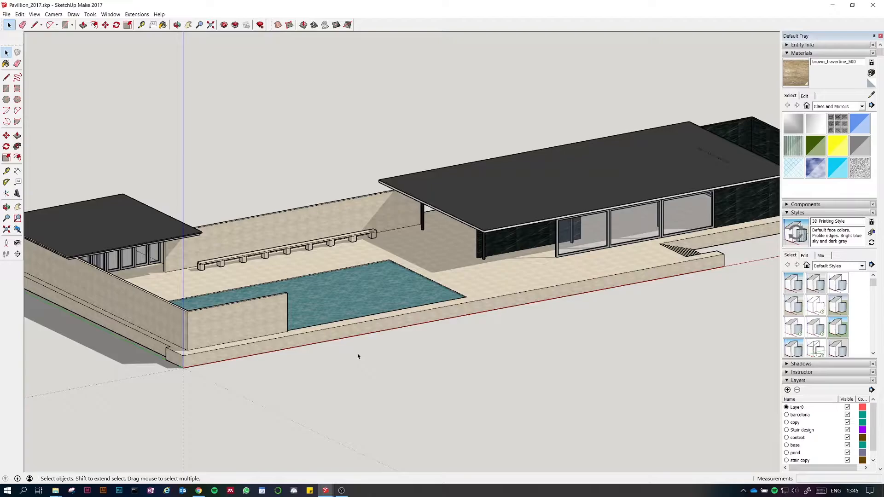
Switch to the browser and review the Sefaira support article on downloading and installing the SketchUp plugin.
key(alt+Tab)
key(alt+Tab)
key(alt+Tab)
key(alt+Tab)
key(alt+Tab)
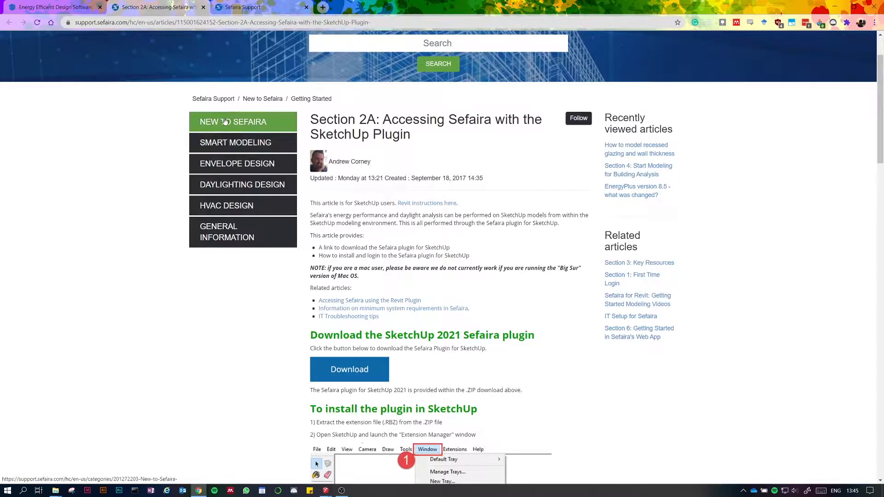
scroll(428, 191, down, 3)
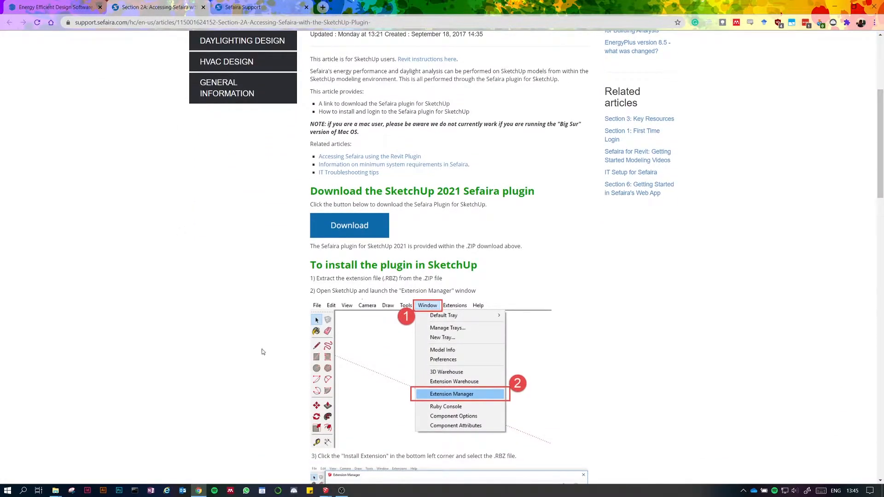
Return to the Pavillion_2017.skp model in SketchUp and check the installed Sefaira extensions in the Extension Manager.
mouse_move(325, 491)
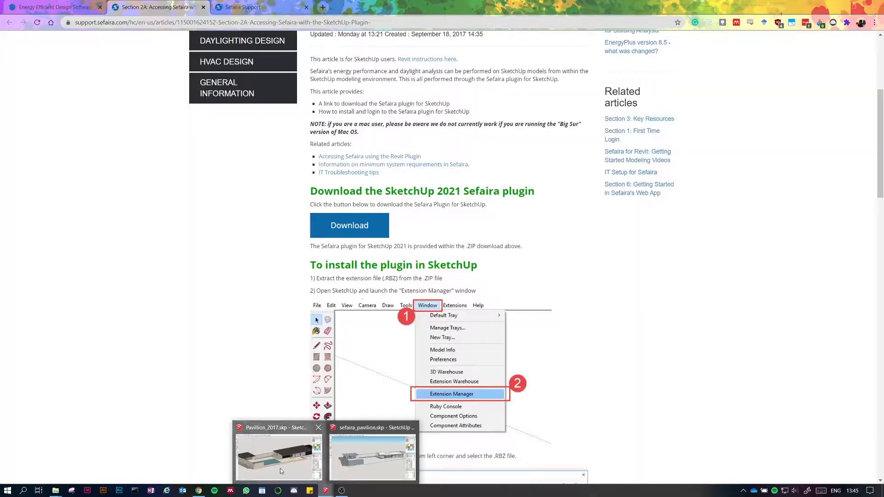
click(279, 453)
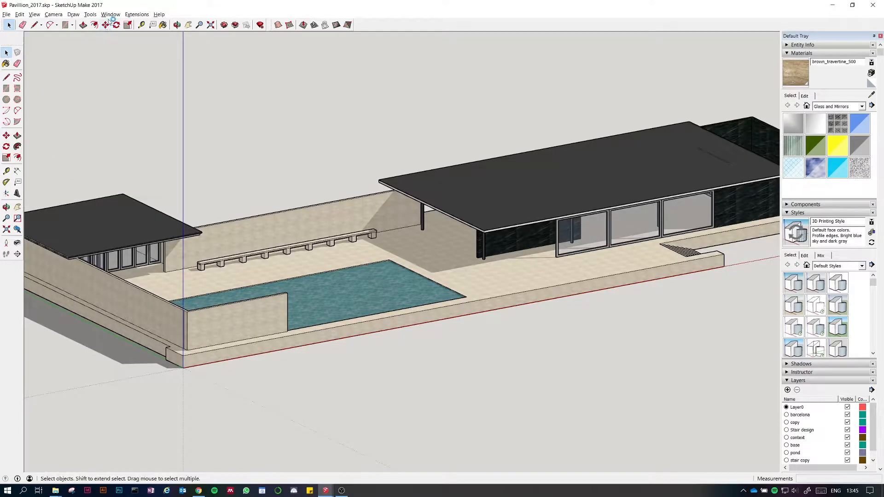
click(85, 14)
mouse_move(113, 16)
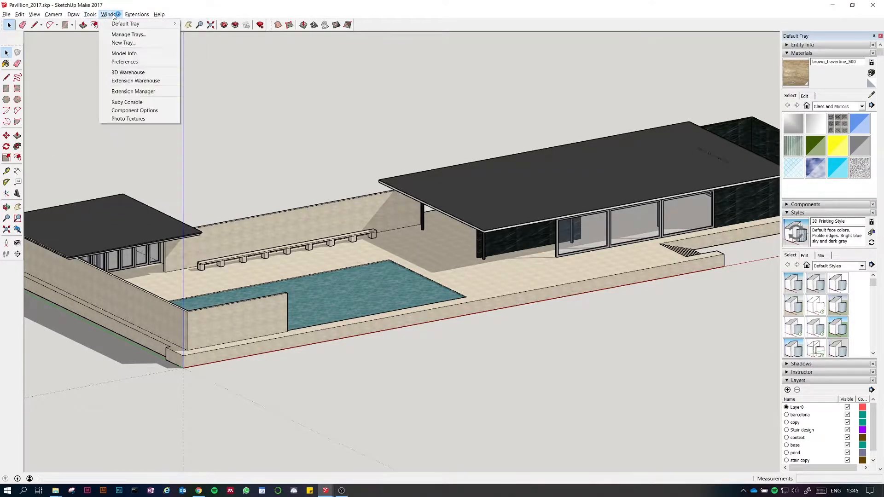
click(145, 54)
key(alt+Tab)
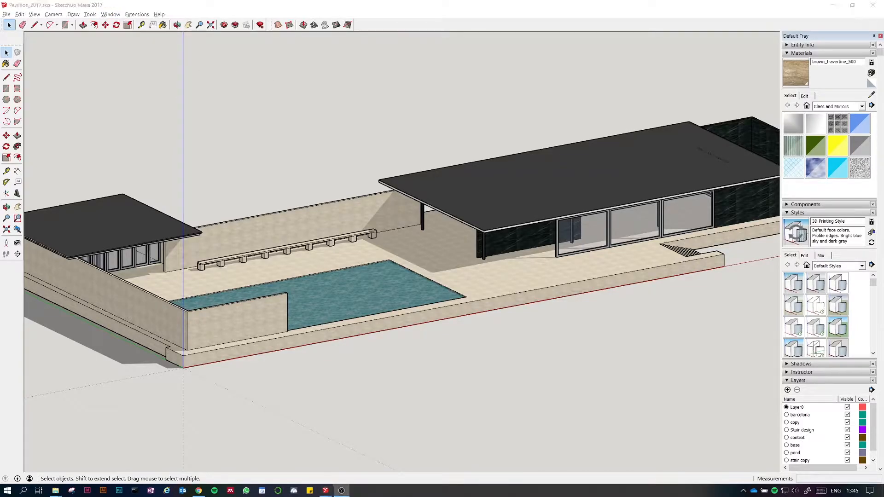
click(111, 15)
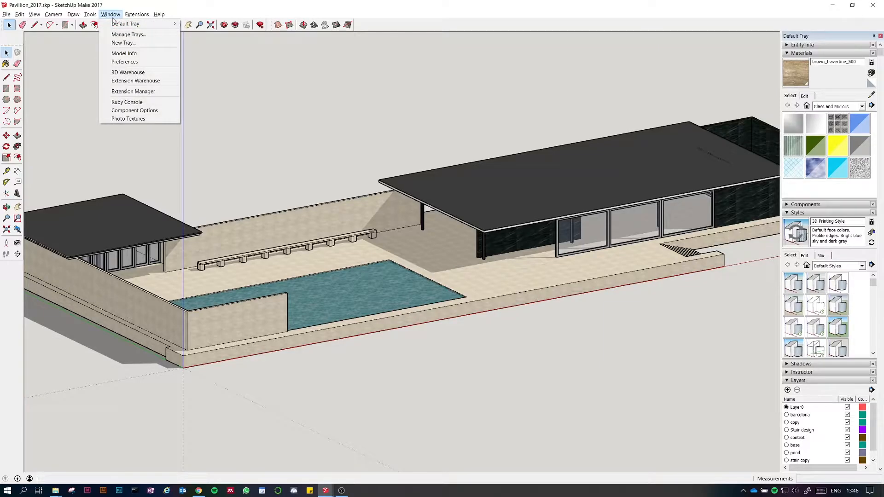
click(143, 92)
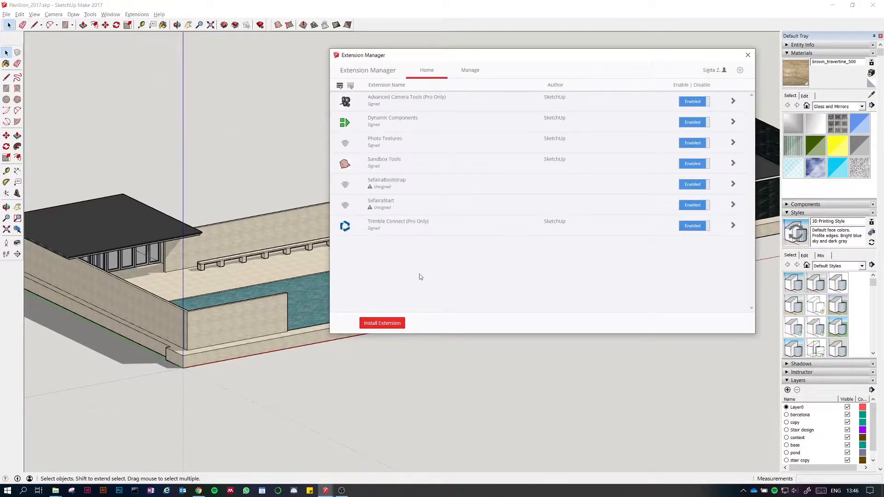
click(400, 226)
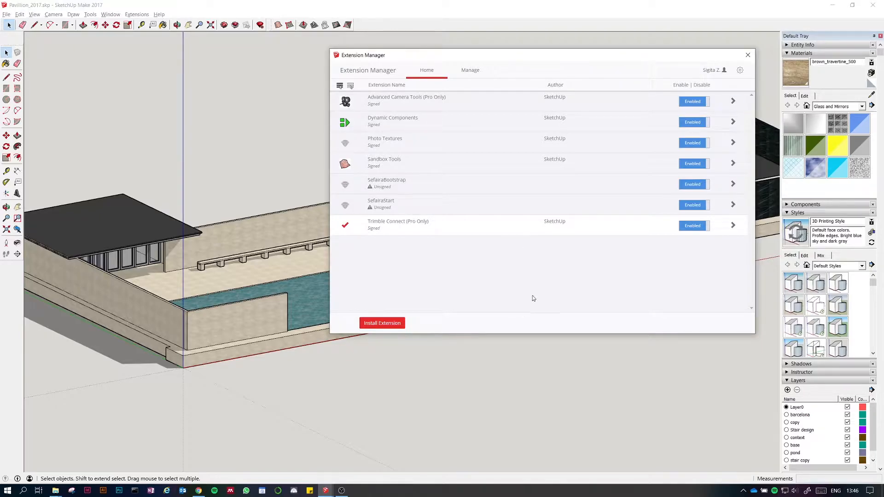
click(748, 56)
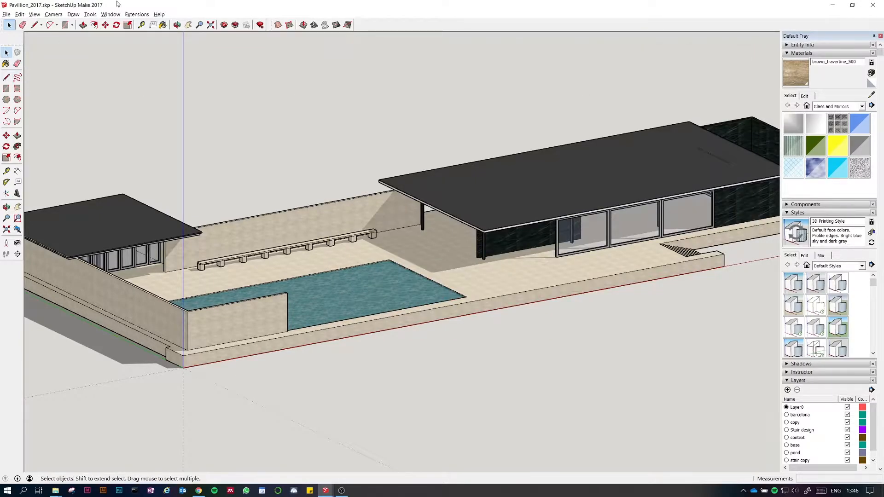
Launch the Sefaira plugin and move its window aside so that part of the model stays visible.
click(139, 15)
mouse_move(145, 28)
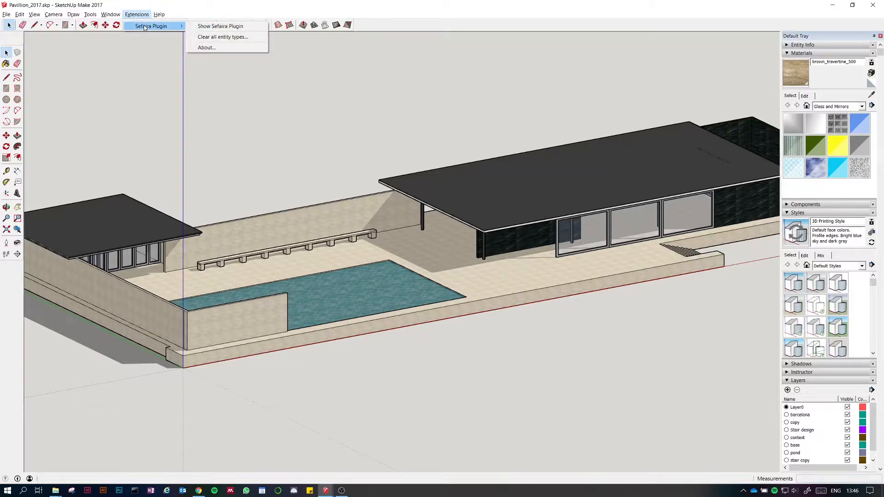
click(214, 27)
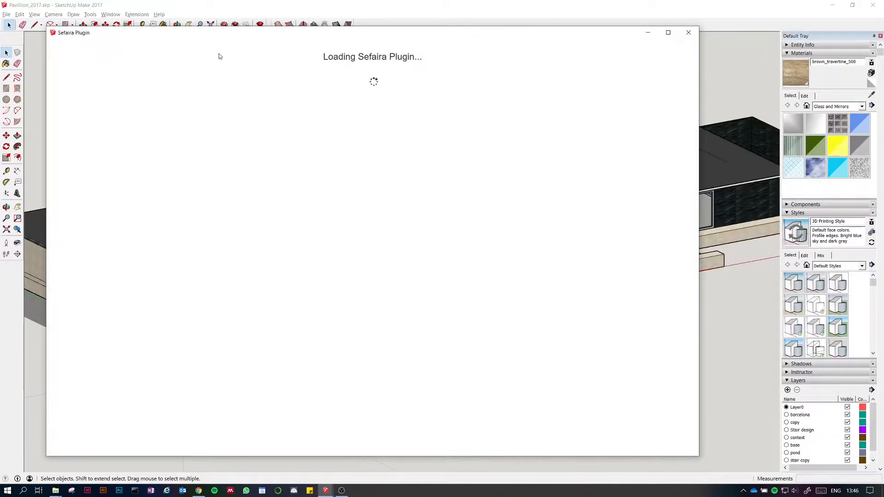
drag(210, 37, 253, 28)
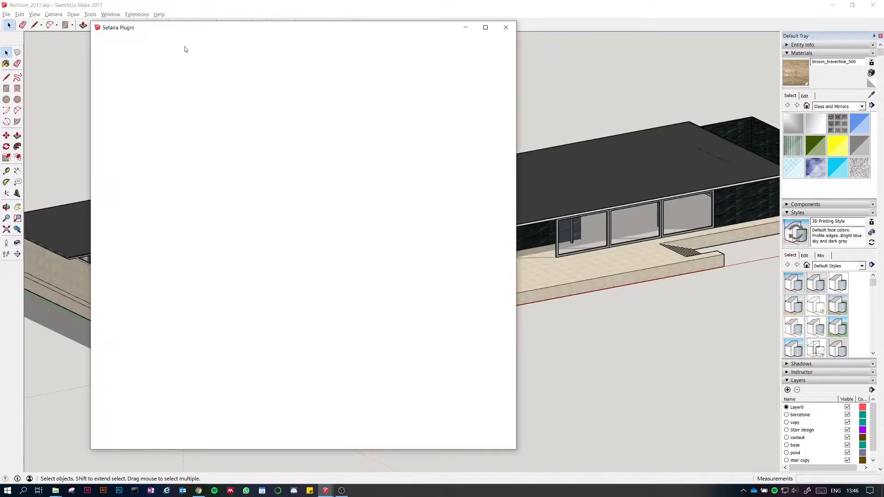
drag(183, 28, 366, 22)
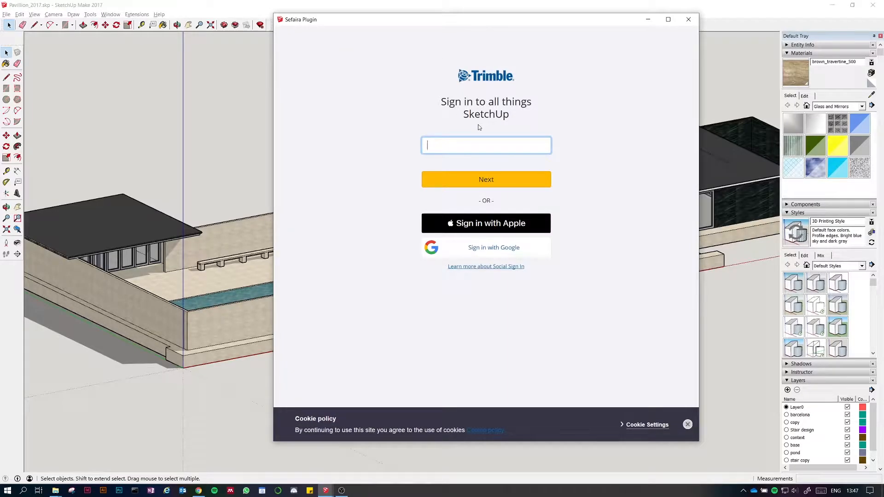
Switch to the browser, look through the Sefaira plugin article and open the Smart Modeling category.
key(alt+Tab)
key(alt+Tab)
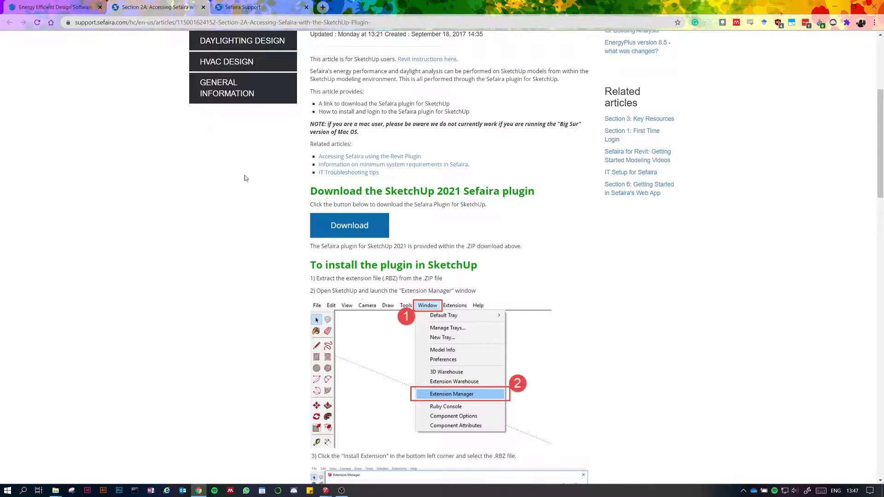
scroll(177, 177, up, 5)
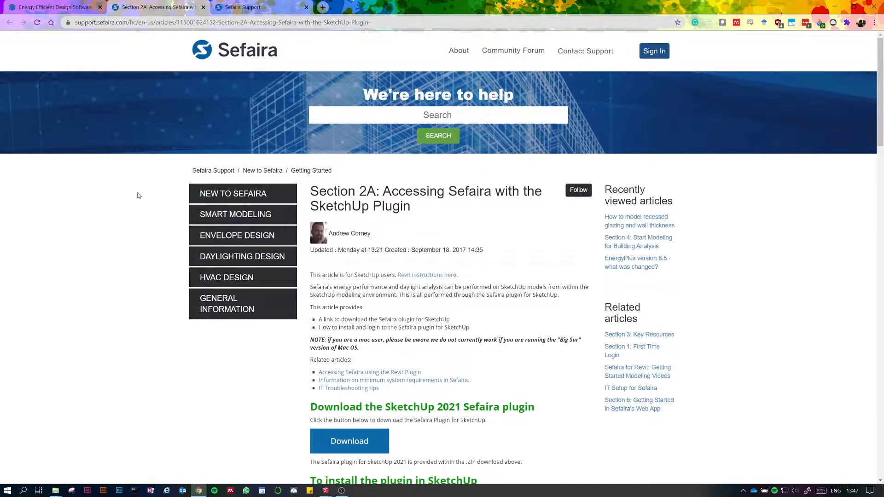
scroll(133, 189, down, 15)
scroll(137, 201, down, 20)
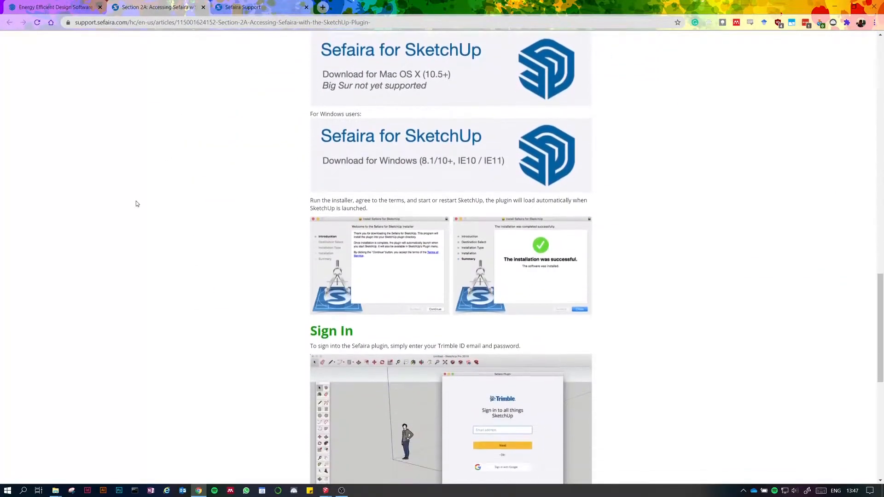
scroll(156, 213, up, 20)
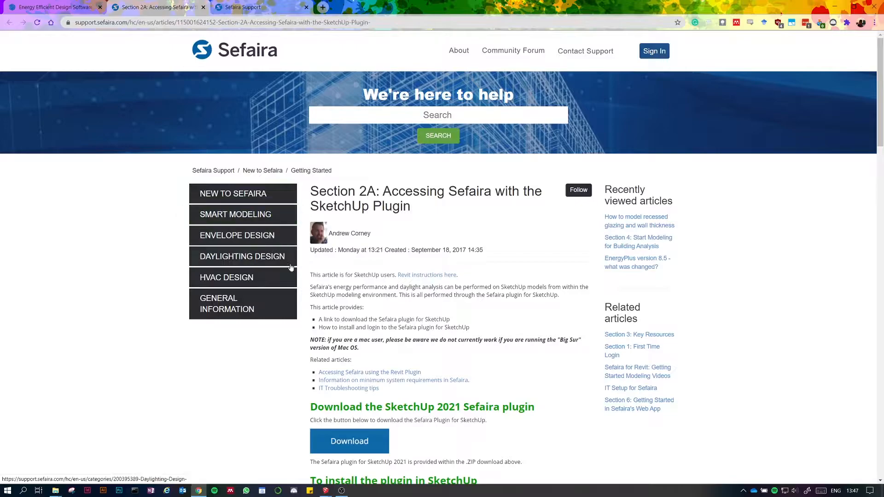
click(206, 217)
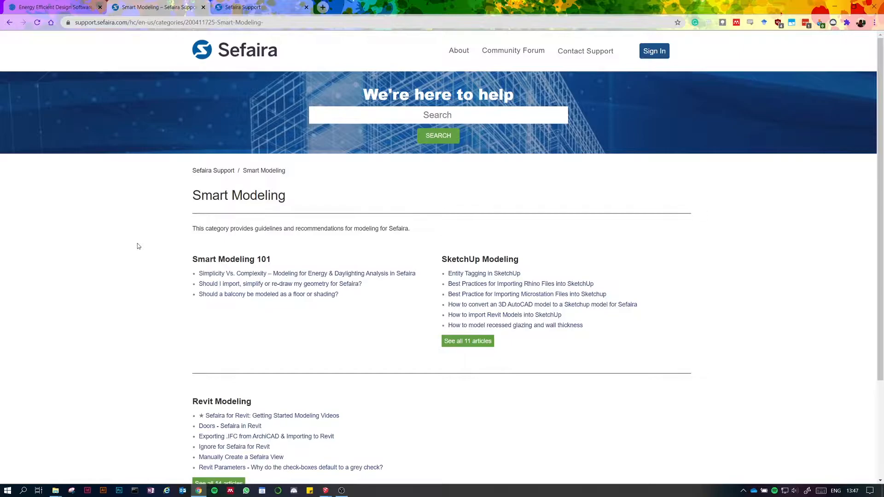
scroll(158, 215, down, 2)
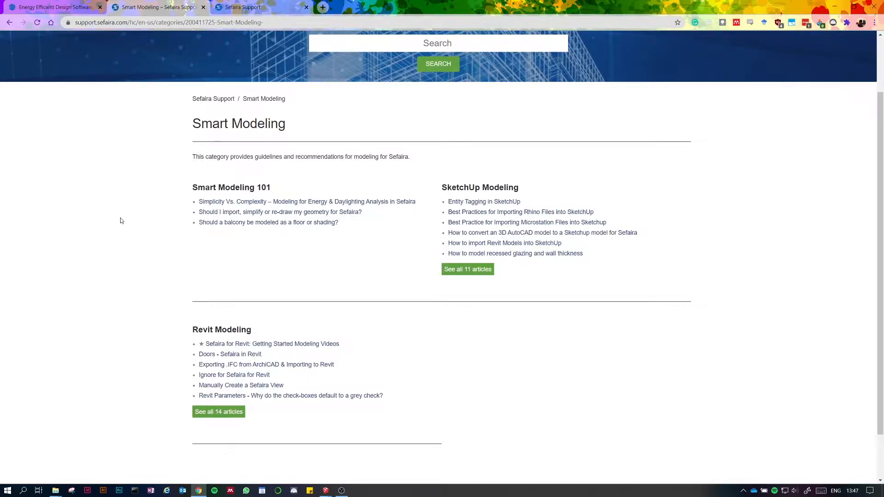
Switch back to SketchUp and sign in to the Sefaira plugin with the Trimble account.
key(alt+Tab)
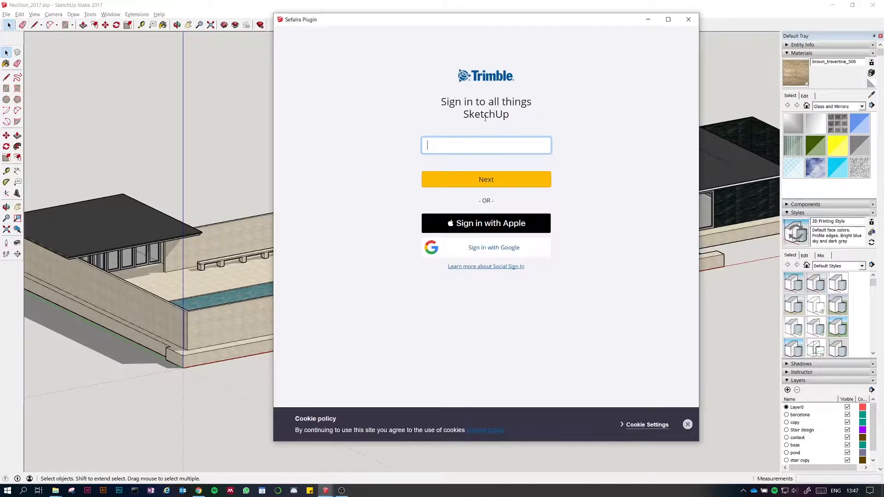
click(459, 141)
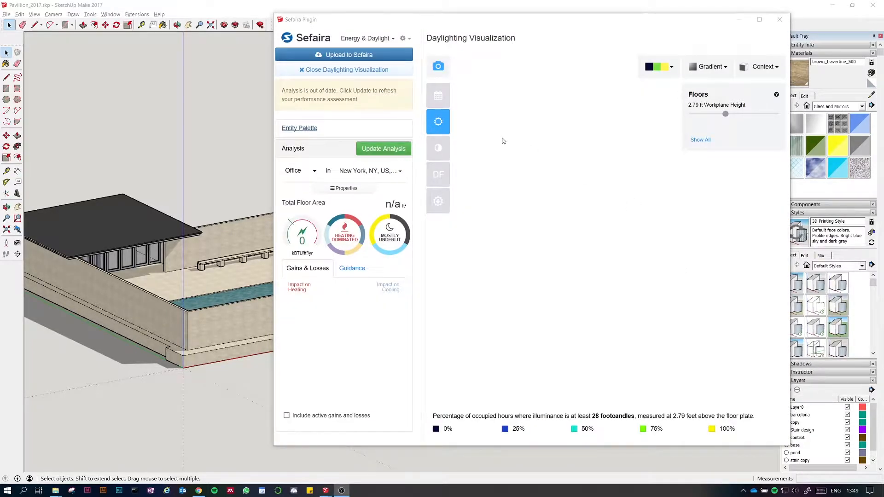
mouse_move(438, 121)
Reposition the Sefaira window, then close and reopen its Daylighting Visualization.
drag(571, 26, 538, 30)
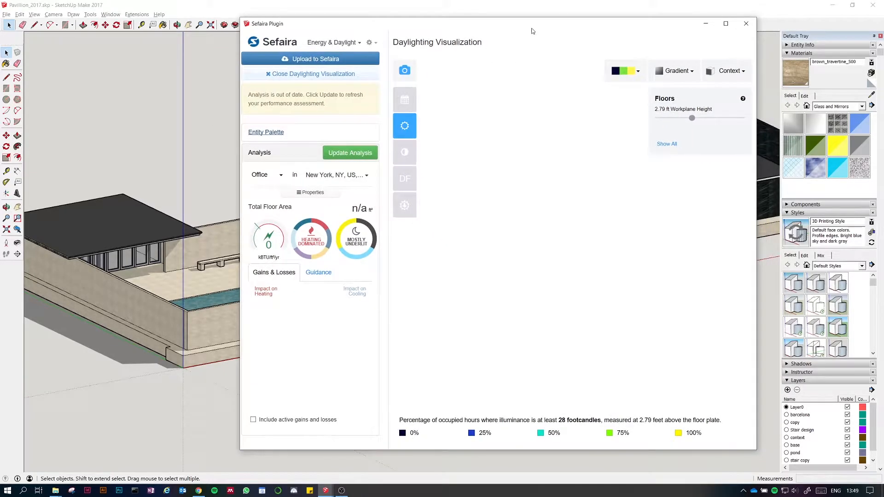
click(277, 75)
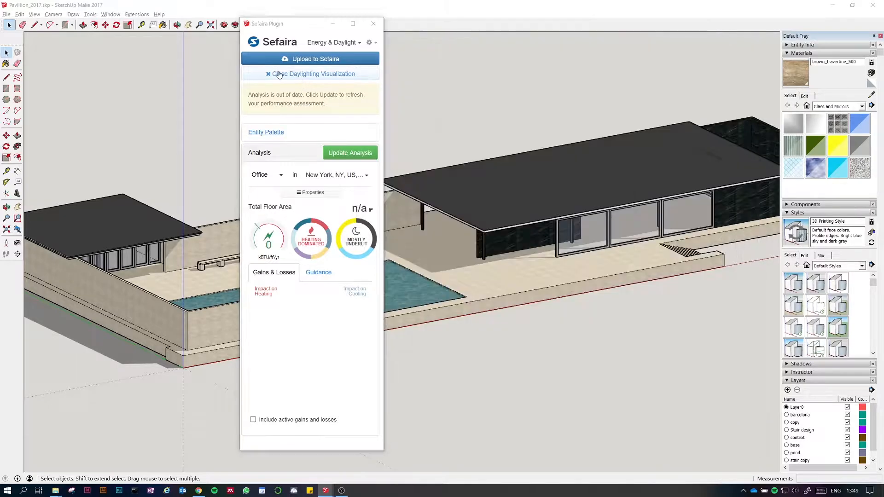
click(307, 74)
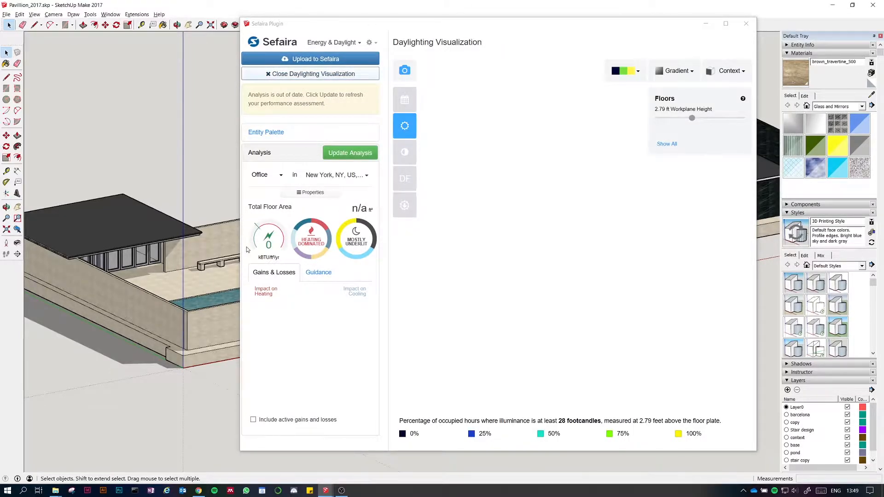
Expand the Entity Palette, dismiss its getting-started tip, move the plugin window off the model and show the entity types.
click(271, 133)
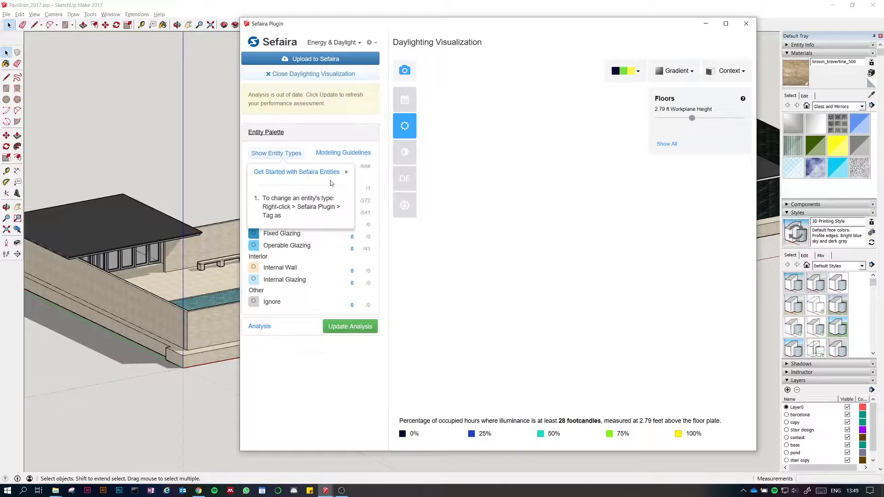
click(405, 126)
click(346, 173)
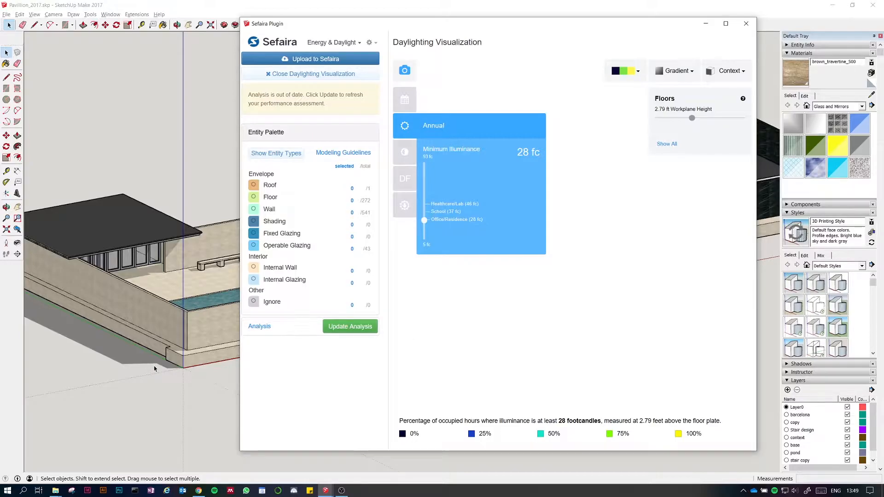
drag(305, 22, 498, 36)
click(481, 170)
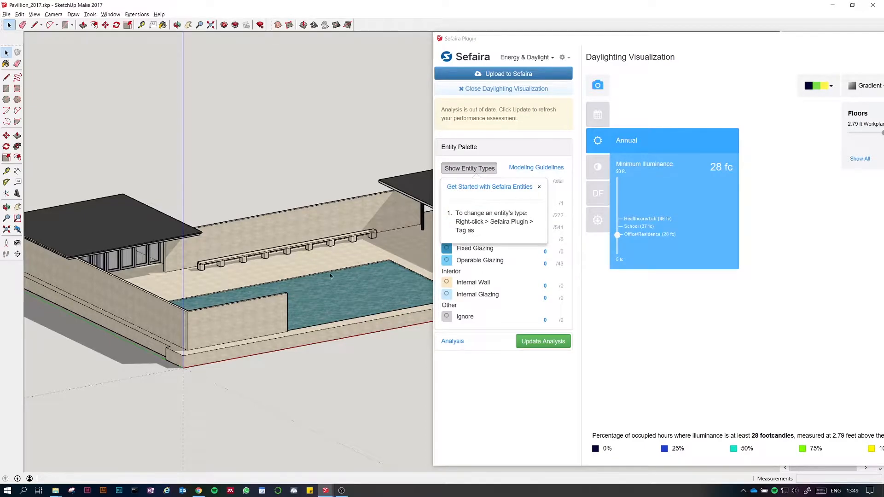
Examine the Sefaira entity types assigned to the pavilion's roofs, floors, walls, pool and glazing.
mouse_move(227, 307)
middle_down()
mouse_move(382, 322)
mouse_move(233, 406)
mouse_move(152, 401)
middle_up()
scroll(257, 416, down, 8)
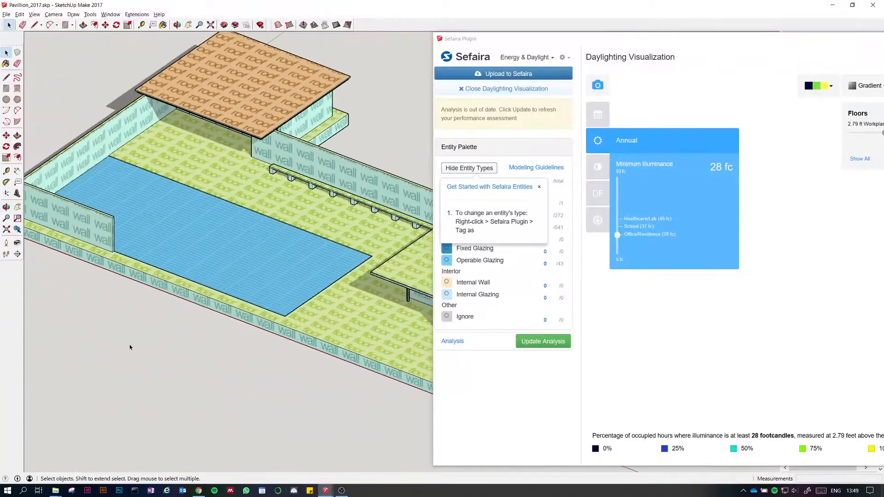
scroll(307, 337, up, 5)
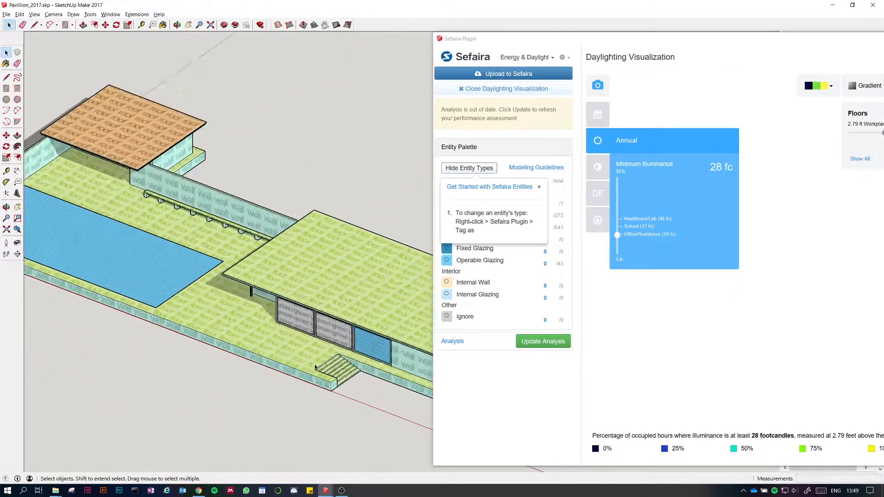
mouse_move(216, 388)
middle_down()
mouse_move(140, 283)
mouse_move(57, 266)
middle_up()
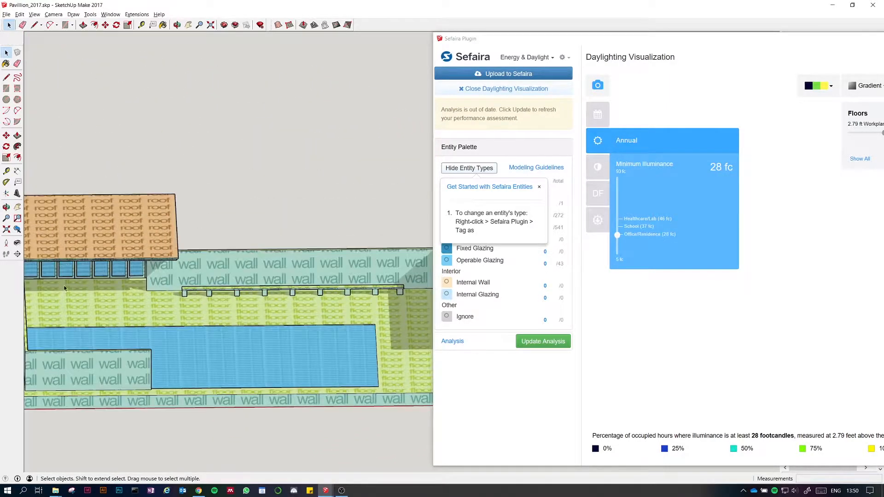
scroll(76, 276, down, 4)
scroll(164, 362, down, 2)
scroll(340, 334, up, 4)
scroll(281, 319, up, 6)
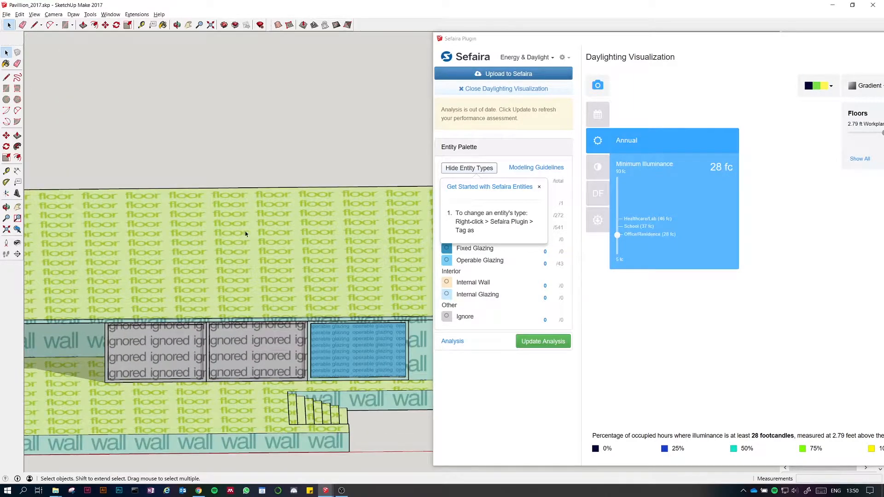
Examine the entity types assigned to the main building's roof, glazed panels and the pool area.
click(240, 234)
click(298, 157)
scroll(403, 248, down, 5)
scroll(118, 337, up, 6)
scroll(123, 345, up, 4)
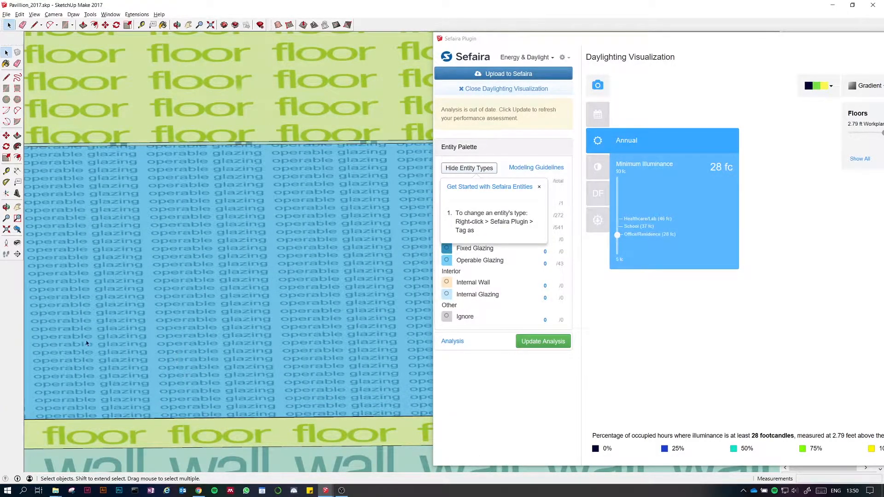
scroll(187, 375, down, 3)
middle_drag(146, 368, 253, 329)
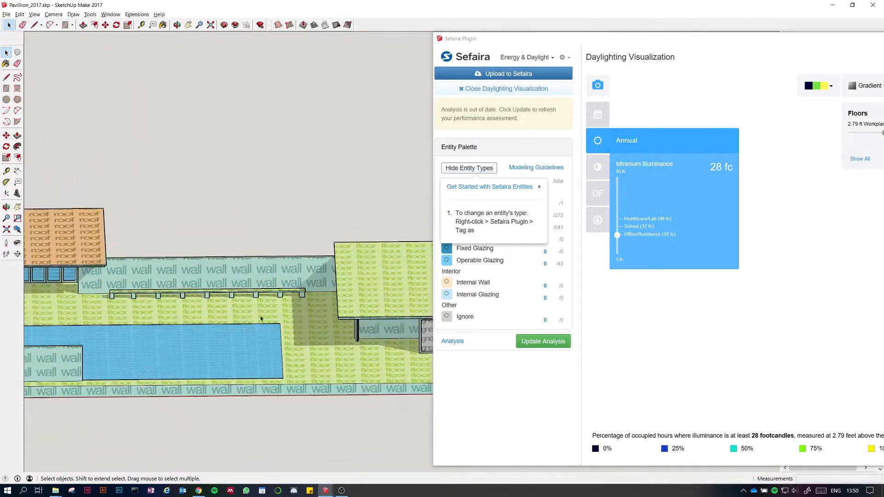
Move the Sefaira plugin window aside to uncover the model and view the pavilion from the other side.
drag(493, 43, 742, 61)
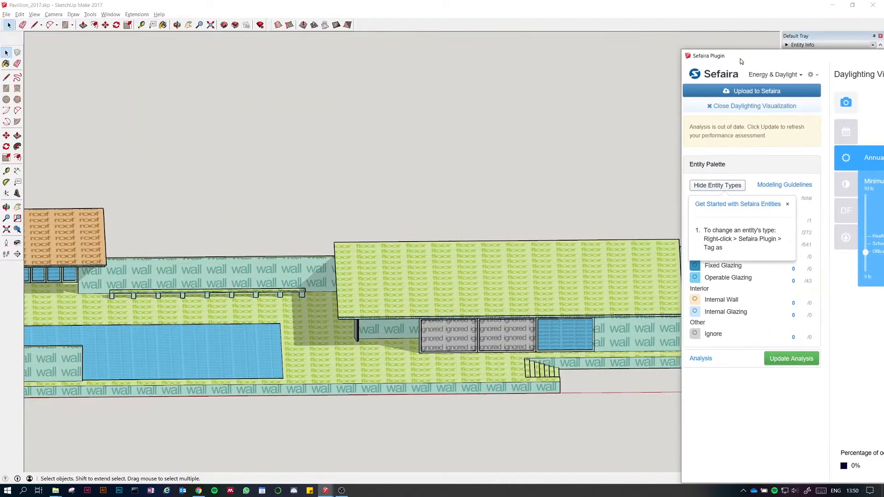
middle_drag(504, 284, 394, 273)
middle_drag(186, 327, 474, 324)
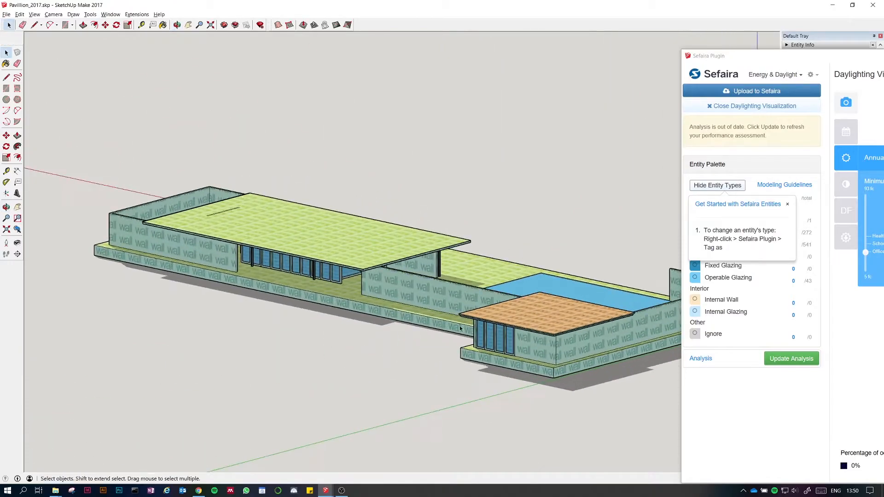
Tag the pool's water surface as ignore with the Sefaira plugin.
middle_drag(588, 379, 411, 288)
scroll(276, 323, up, 5)
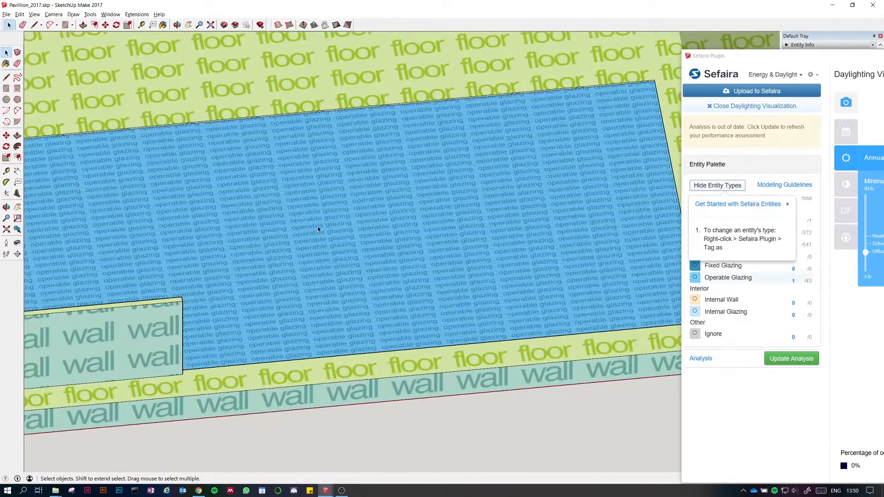
right_click(318, 227)
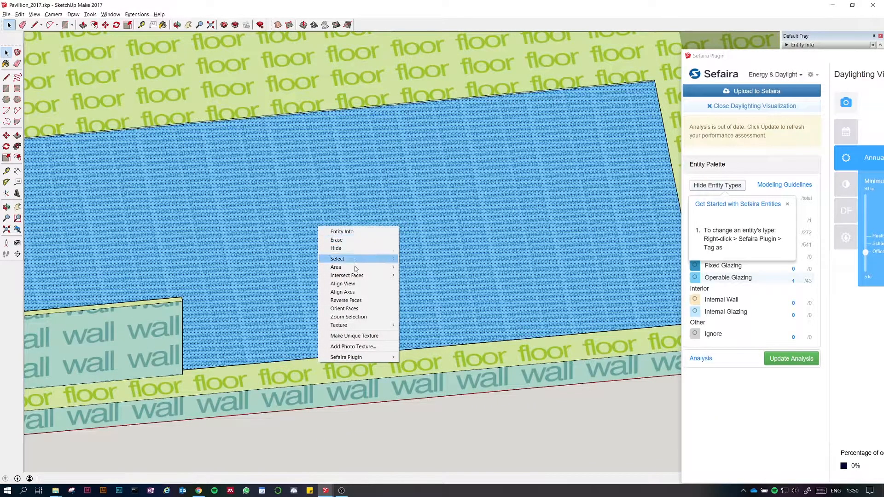
mouse_move(372, 361)
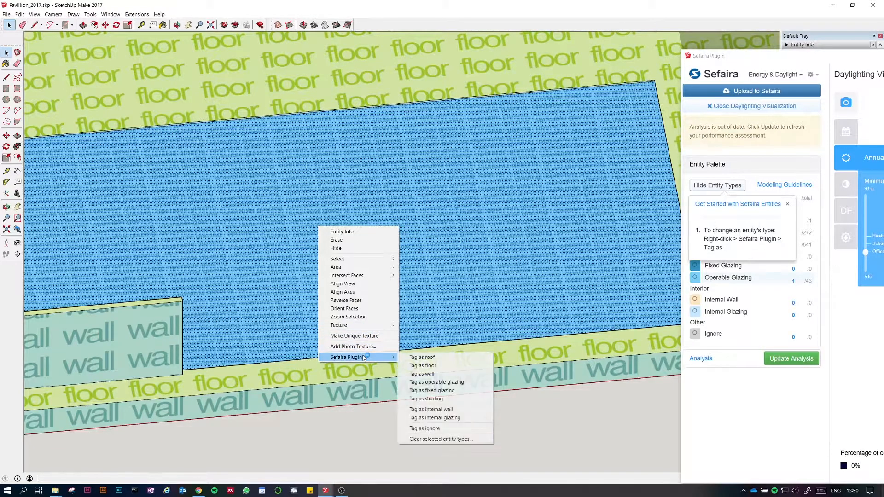
click(431, 429)
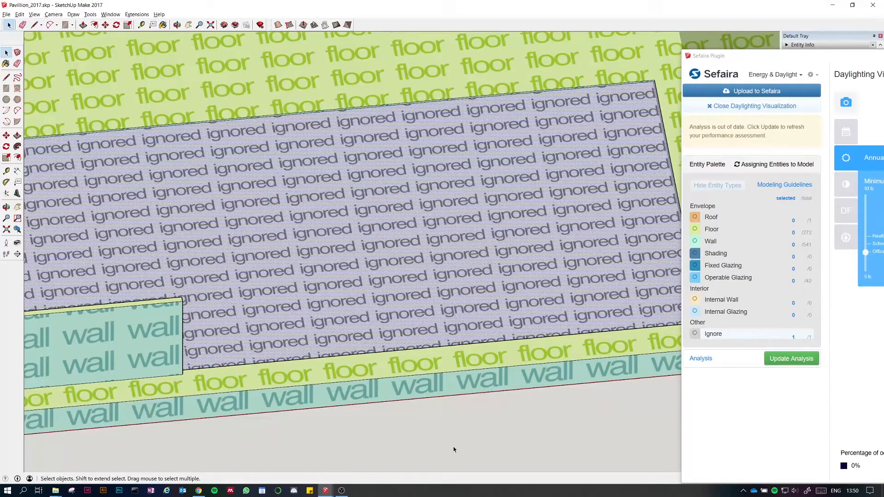
middle_drag(431, 428, 172, 357)
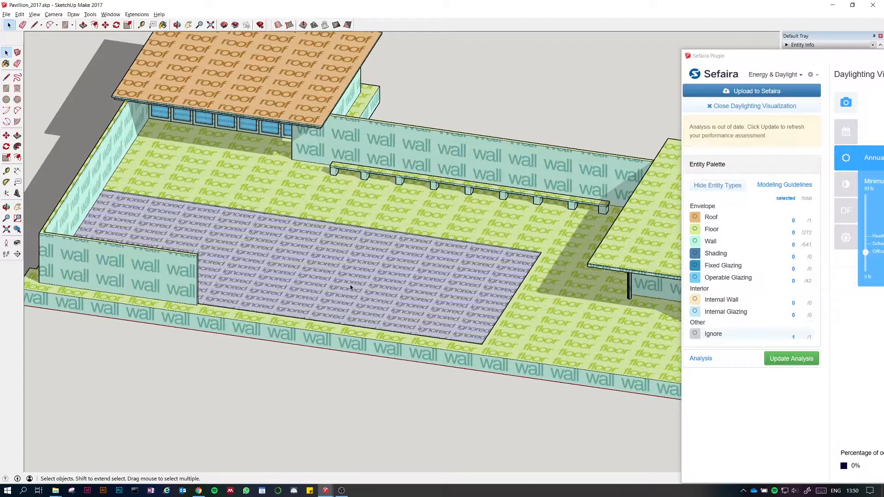
Tag the smaller building's roof as ignore with the Sefaira plugin.
middle_drag(241, 391, 283, 408)
scroll(460, 425, down, 6)
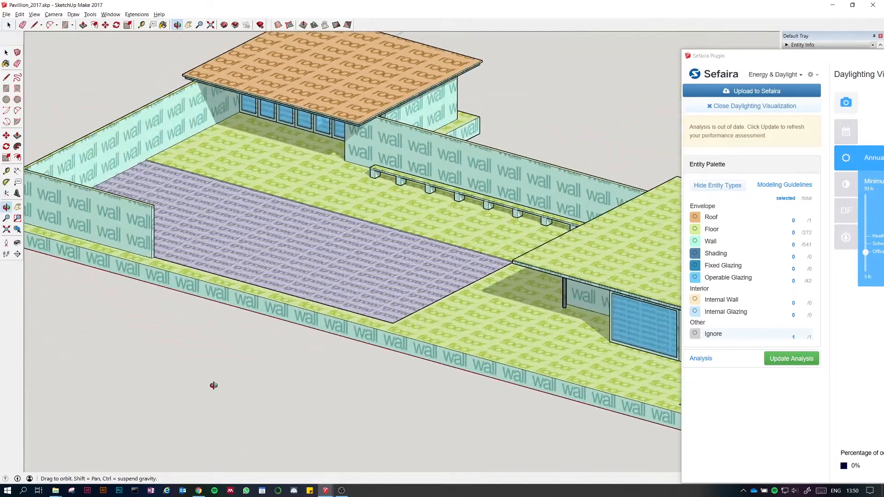
scroll(216, 306, down, 2)
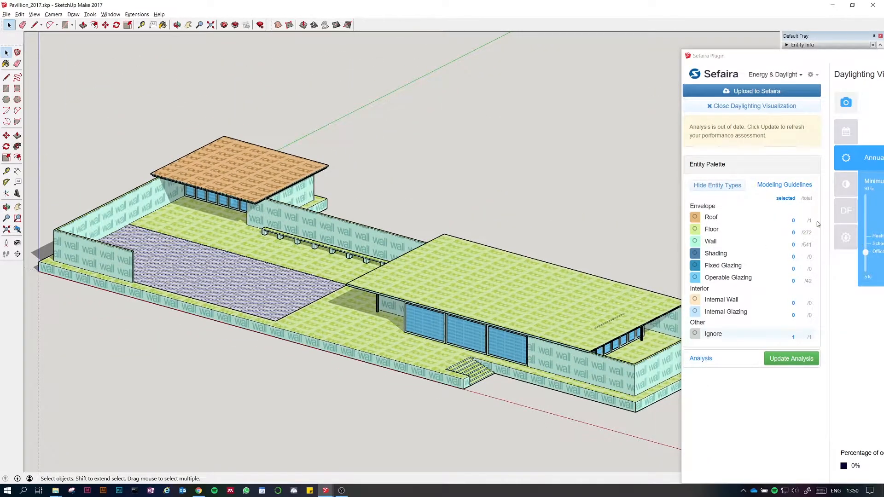
right_click(240, 175)
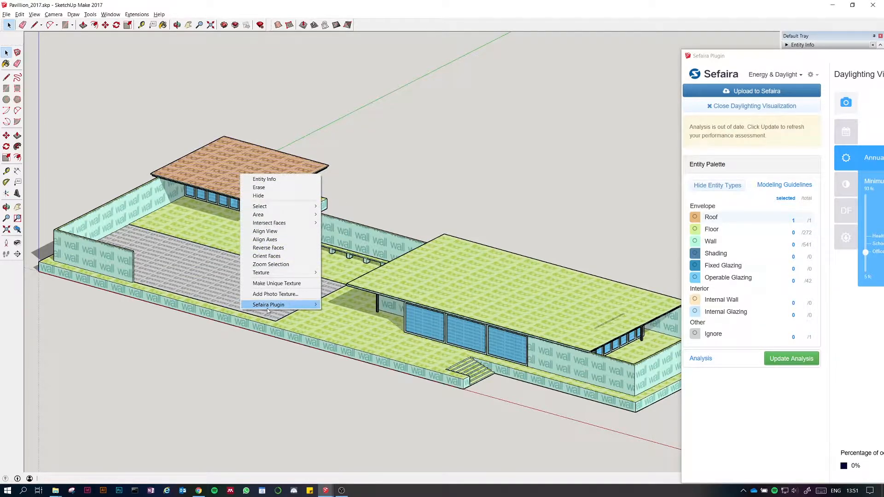
mouse_move(270, 307)
click(363, 376)
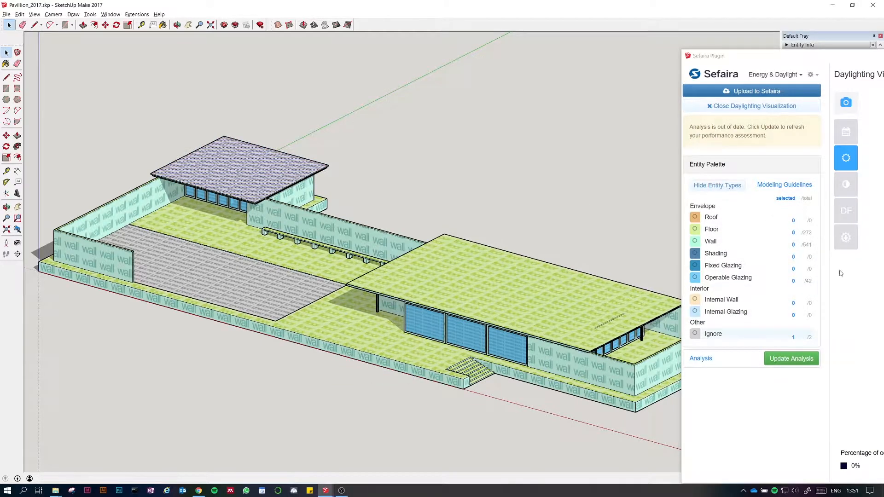
Inspect the pavilion's level of detail from several angles, with its original materials and with the Sefaira entity types displayed.
middle_drag(190, 370, 524, 374)
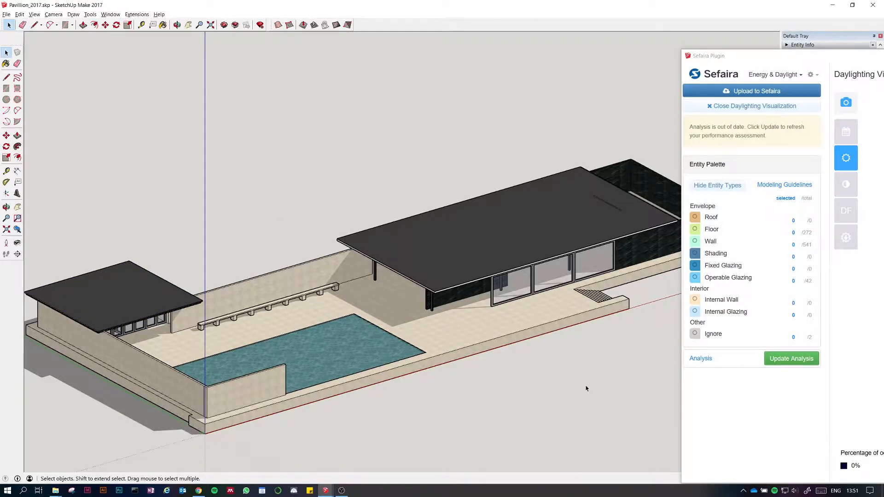
middle_drag(586, 389, 505, 403)
scroll(585, 358, down, 1)
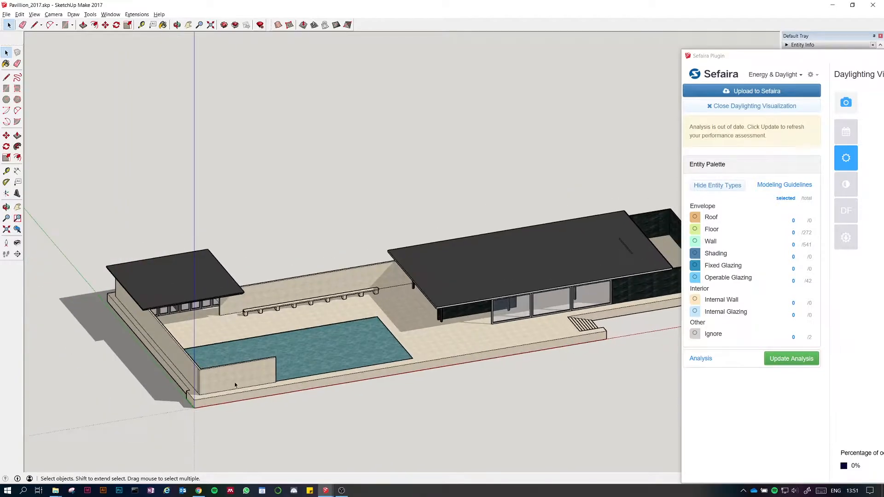
scroll(236, 394, up, 2)
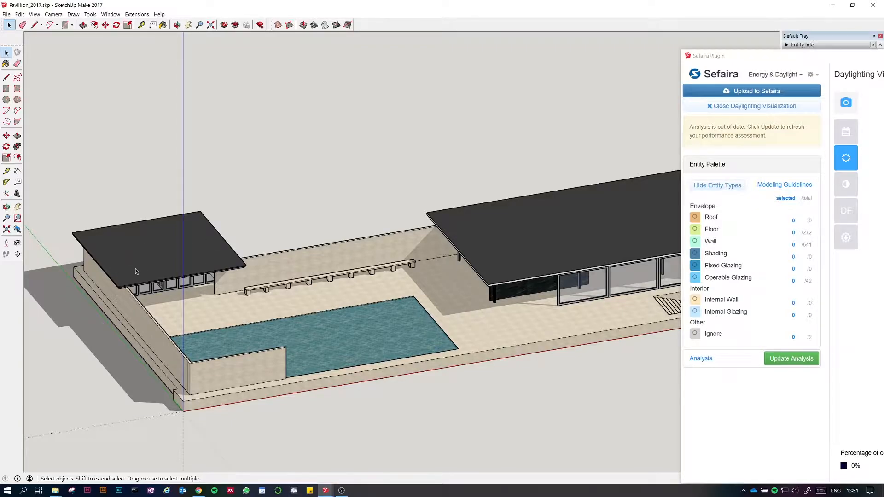
scroll(125, 294, up, 3)
middle_drag(122, 308, 139, 368)
middle_drag(179, 253, 233, 285)
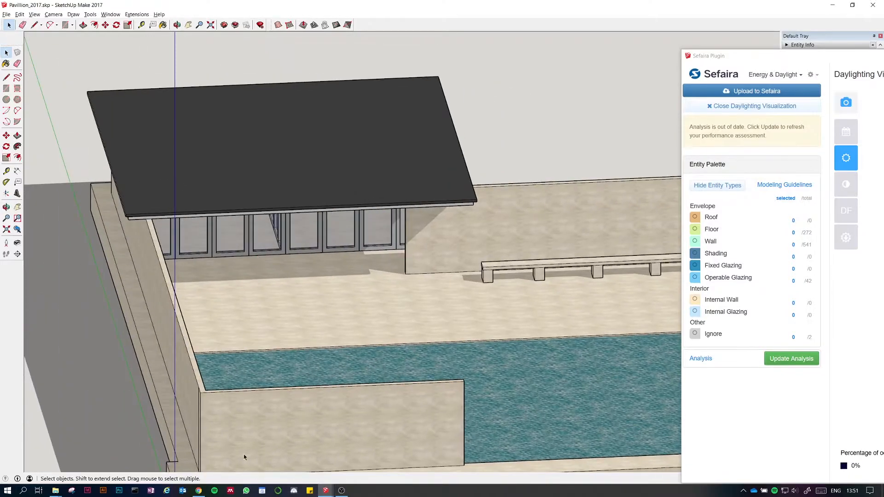
scroll(329, 380, down, 5)
scroll(272, 327, up, 5)
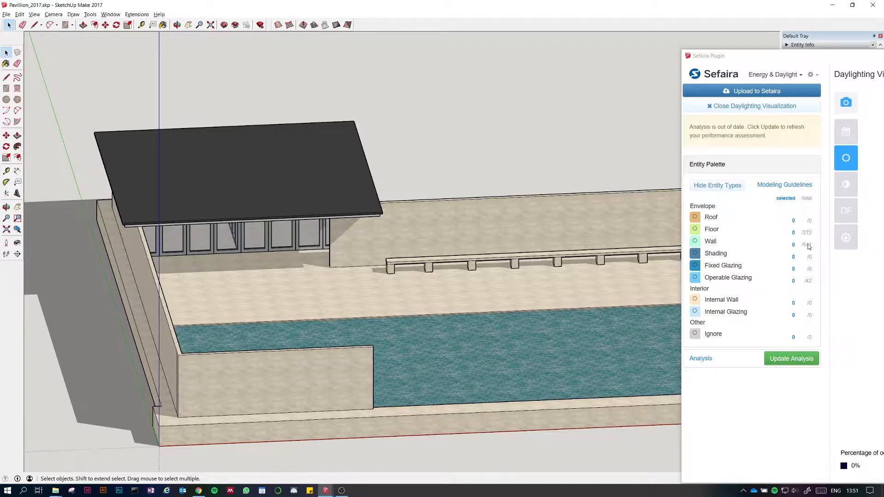
scroll(54, 264, down, 8)
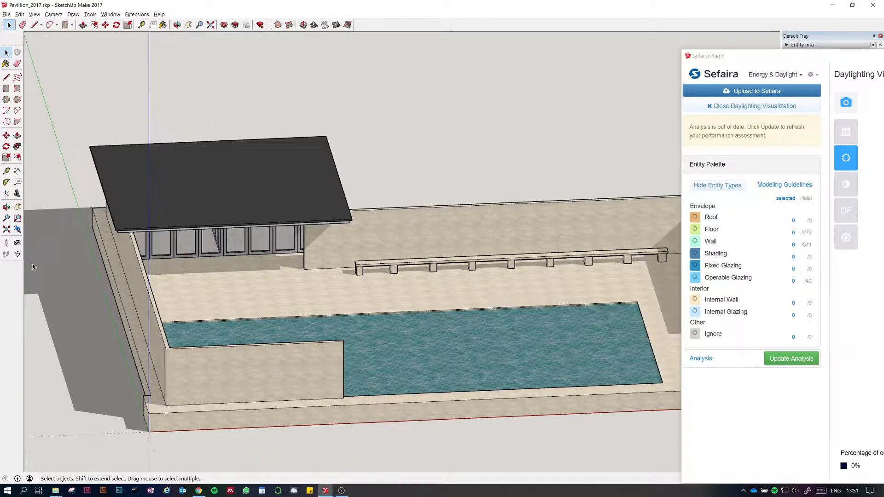
middle_drag(184, 297, 346, 313)
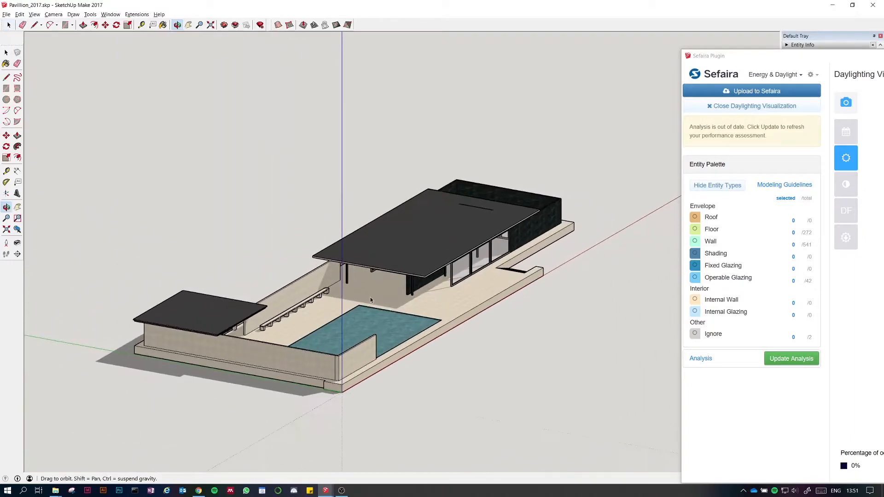
scroll(341, 318, up, 4)
scroll(342, 318, down, 1)
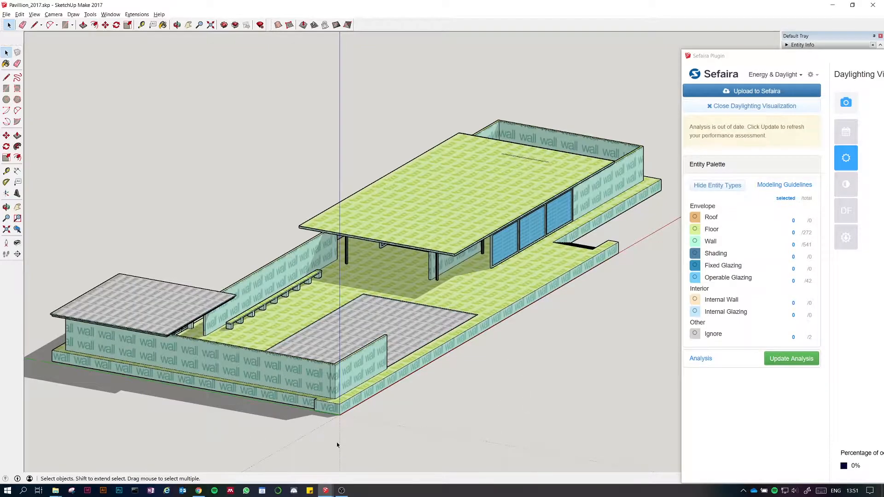
middle_drag(568, 422, 448, 450)
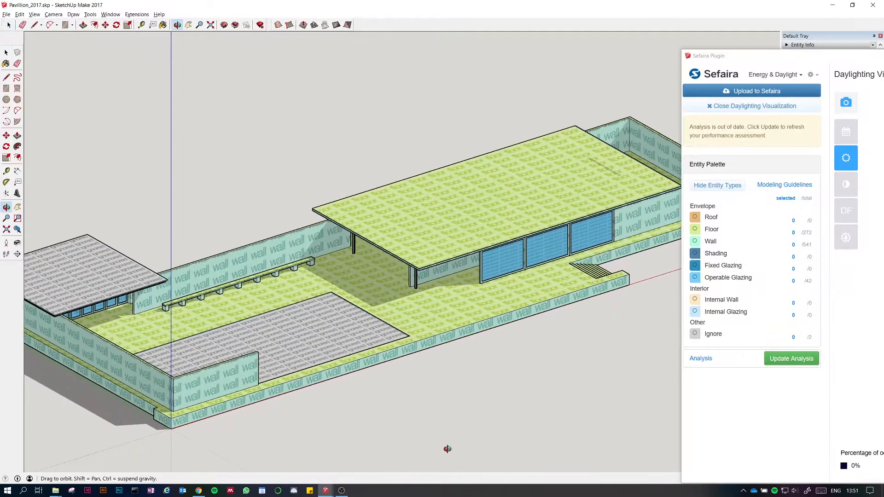
scroll(587, 366, down, 2)
scroll(587, 366, down, 3)
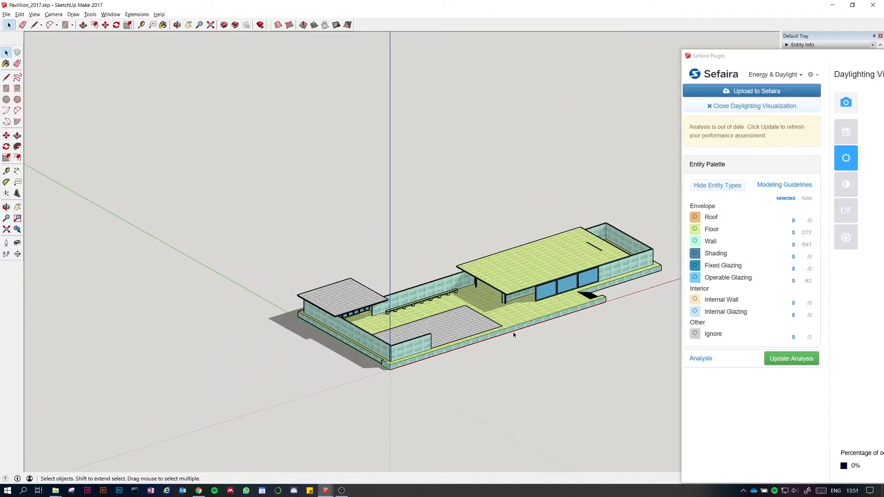
Switch to Chrome and read the Sefaira Support article "Simplicity Vs. Complexity – Modeling for Energy & Daylighting Analysis in Sefaira".
click(198, 490)
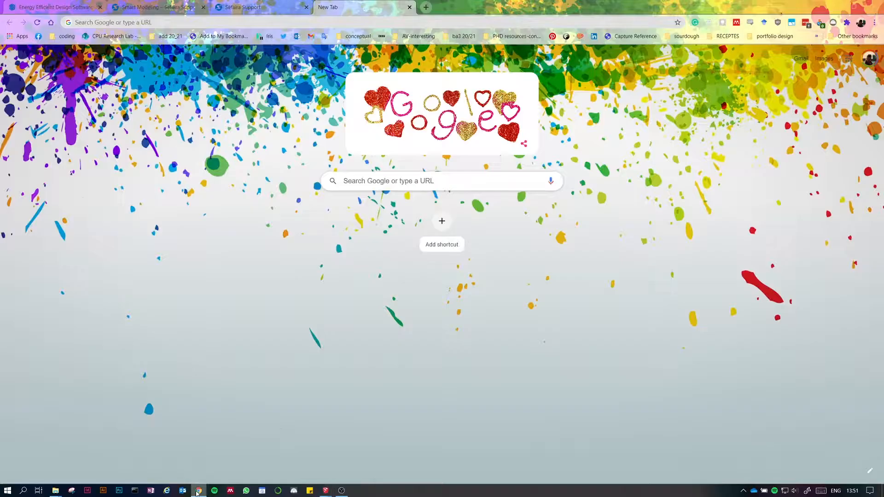
click(249, 7)
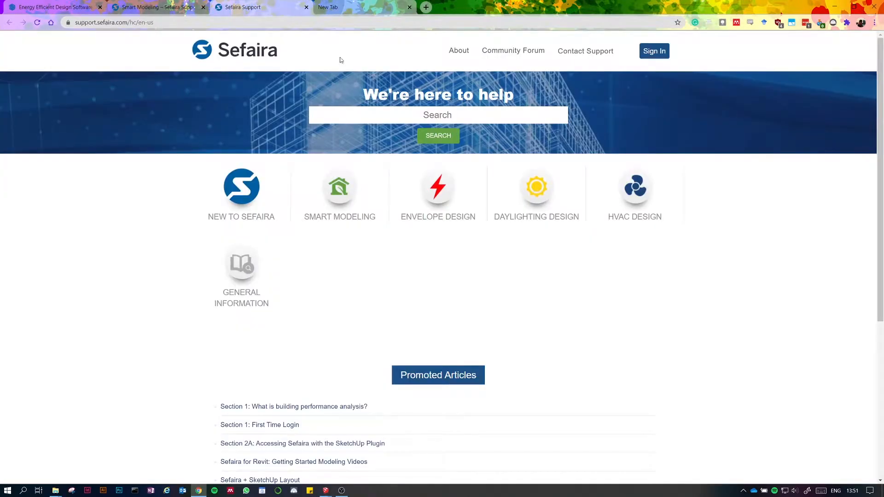
click(167, 11)
click(240, 202)
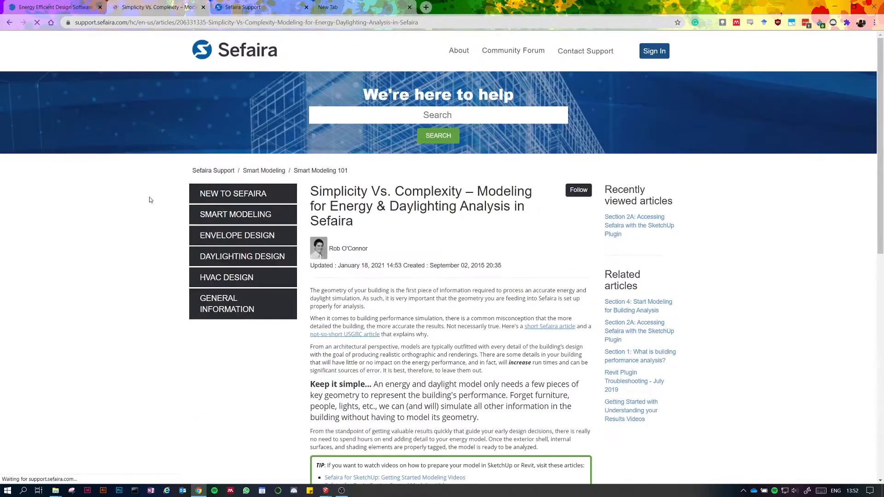
scroll(149, 201, down, 7)
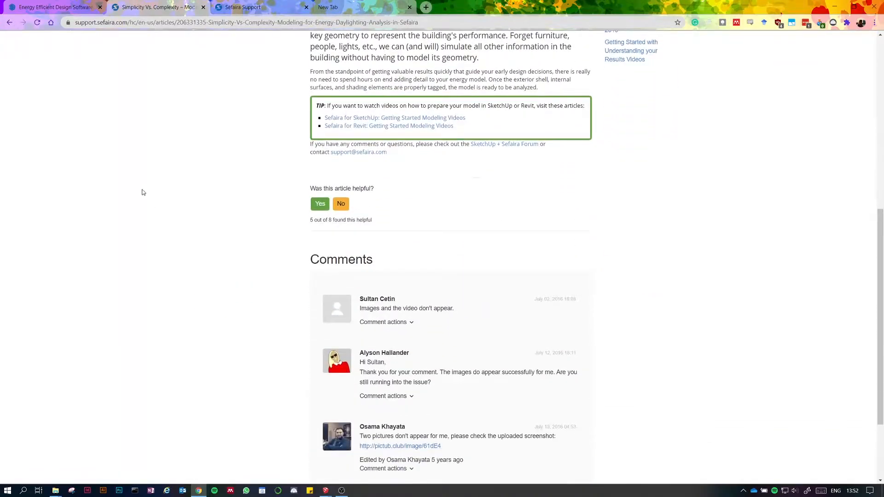
scroll(165, 157, up, 2)
Open the Sefaira for SketchUp getting-started modeling videos and look through the tutorials on analysis geometry, best practices and the entity palette.
click(350, 190)
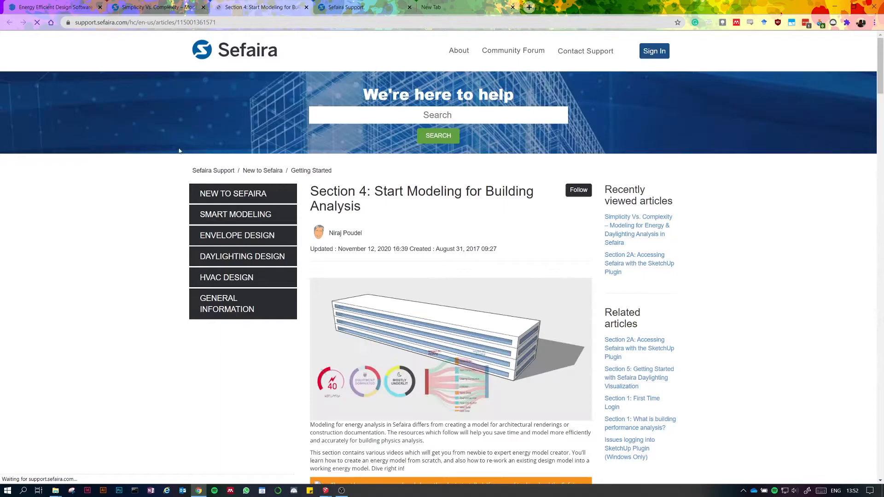
scroll(117, 177, down, 5)
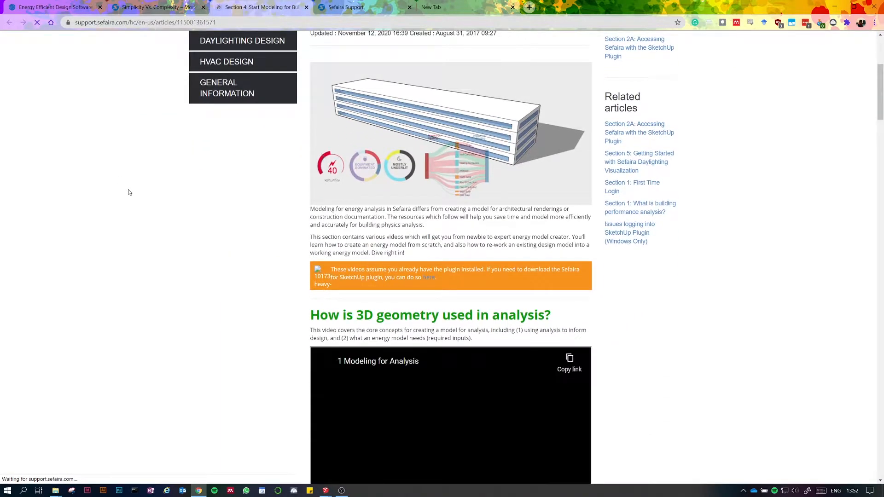
scroll(130, 193, down, 5)
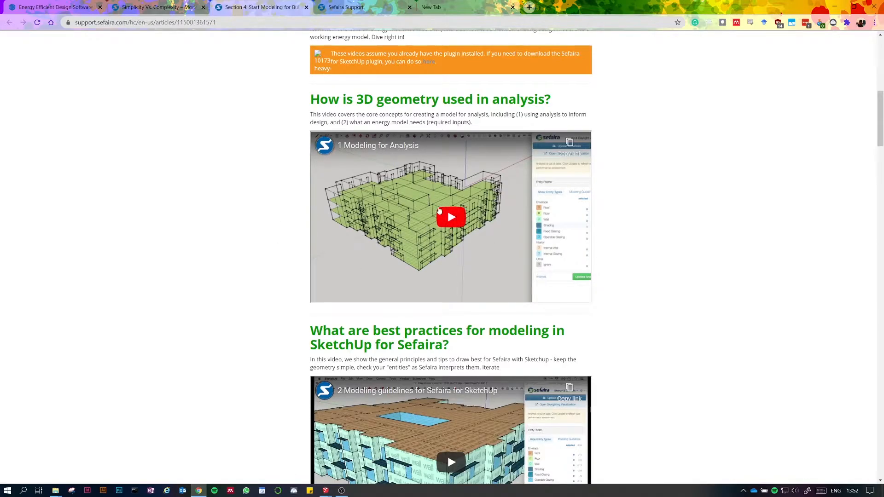
scroll(276, 279, down, 3)
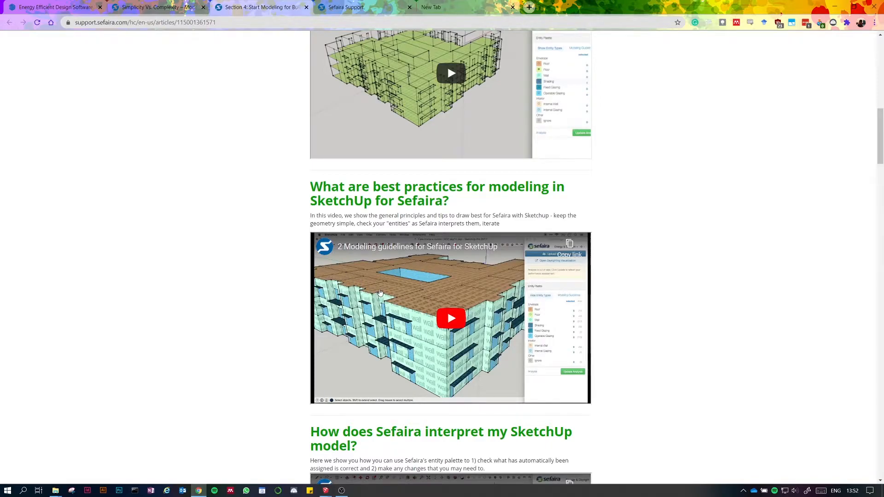
scroll(256, 242, down, 3)
scroll(277, 156, down, 5)
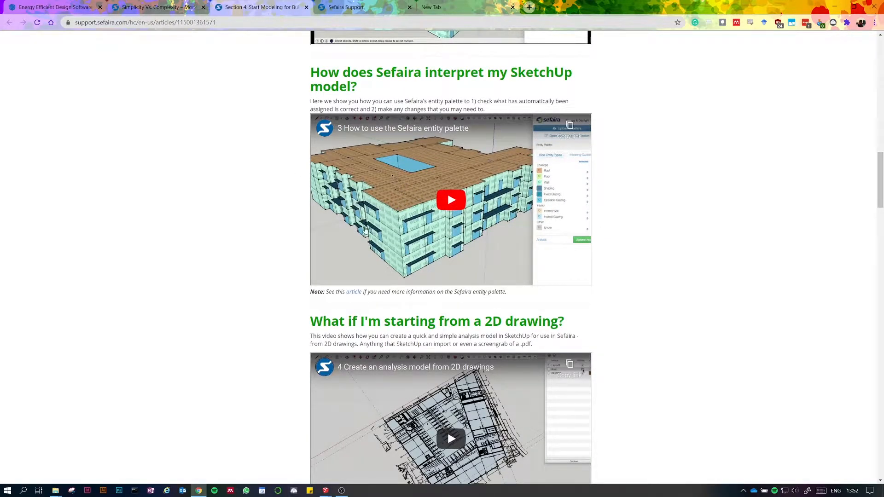
Switch to the Pavillion_2017 model in SketchUp and draw a rectangle on the ground in front of the pavilion.
key(alt+Tab)
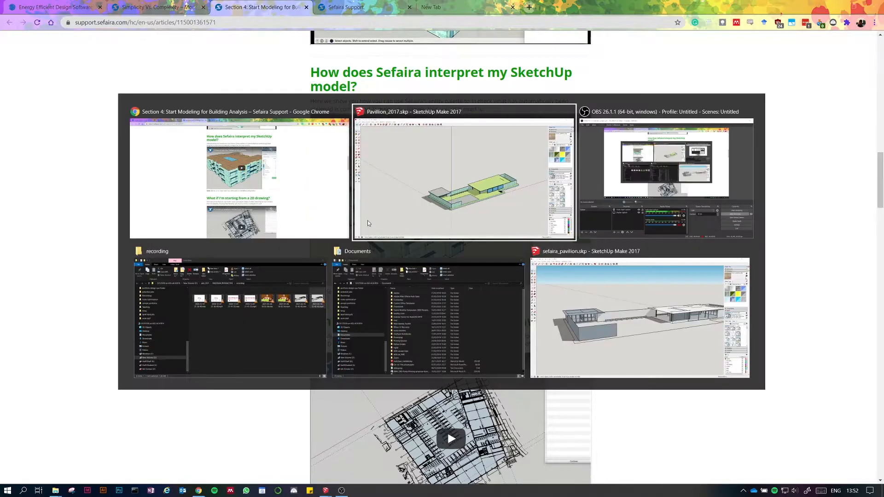
scroll(351, 206, down, 3)
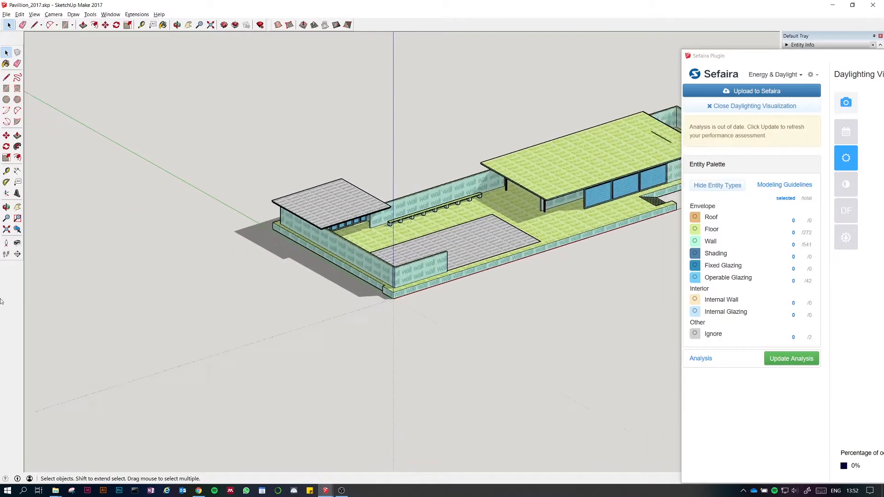
click(6, 88)
click(369, 310)
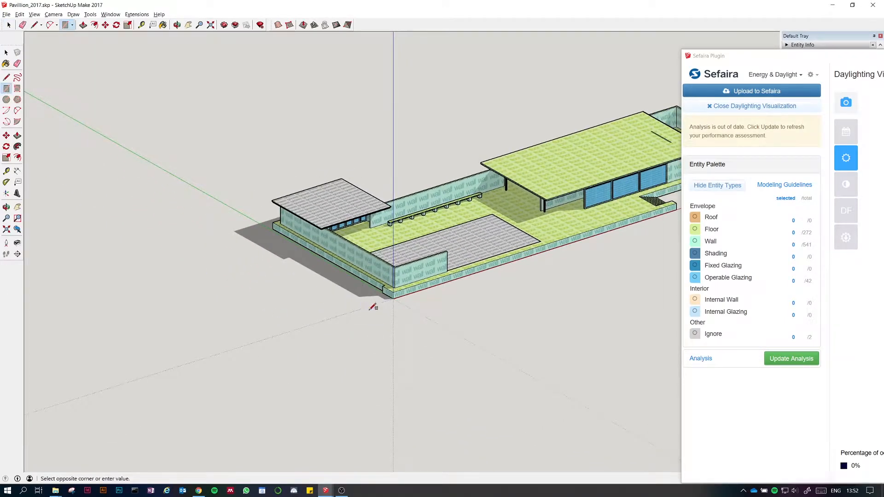
click(304, 394)
Tag the new ground rectangle as shading with the Sefaira plugin.
key(space)
click(349, 345)
right_click(350, 346)
mouse_move(402, 468)
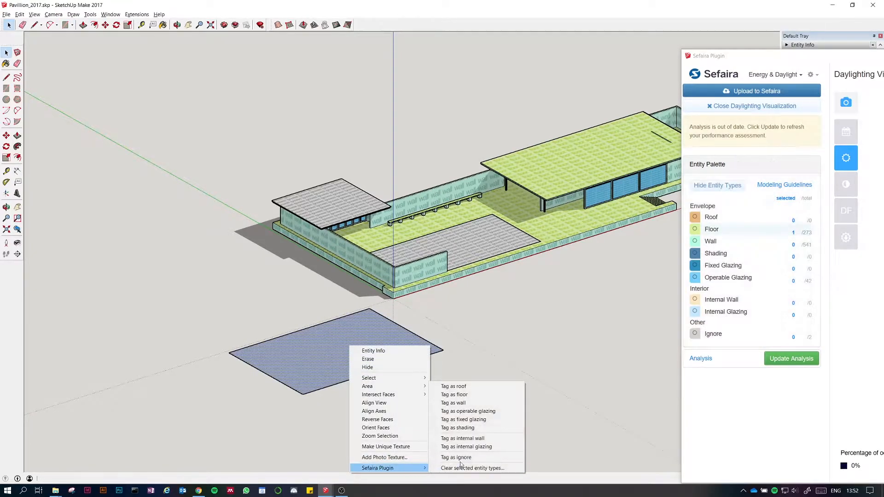
click(463, 428)
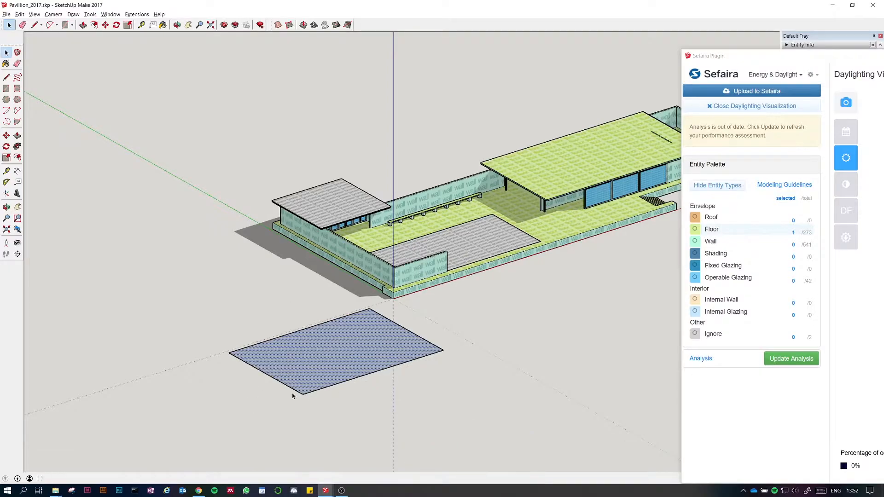
Draw a second rectangle on the ground beside the shading plane and extrude it upward into a low box.
scroll(350, 405, up, 3)
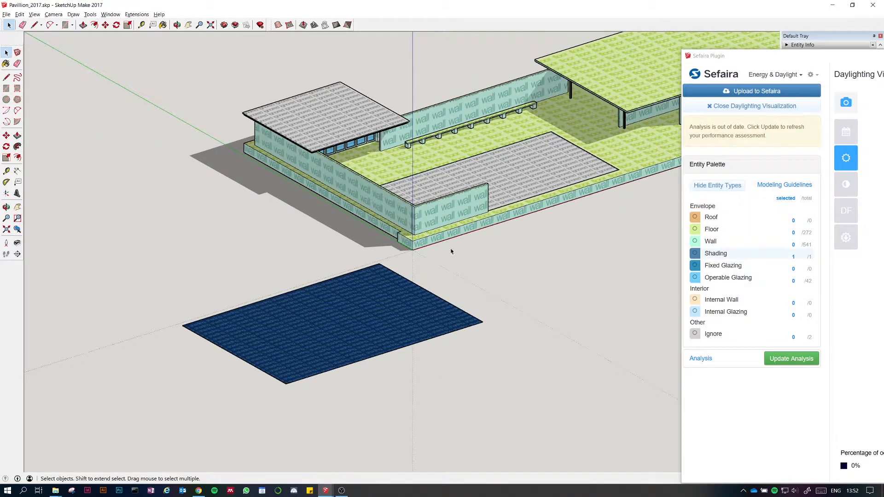
key(r)
click(541, 246)
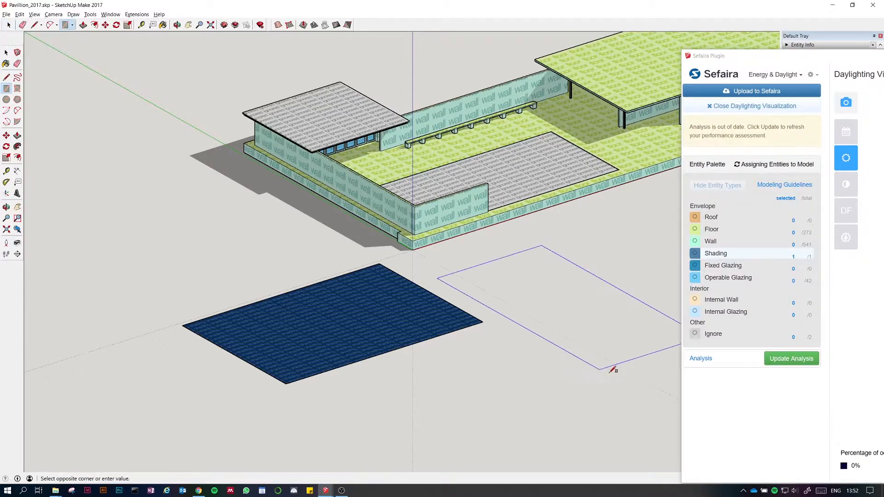
click(613, 355)
key(space)
click(543, 296)
key(p)
drag(543, 297, 544, 277)
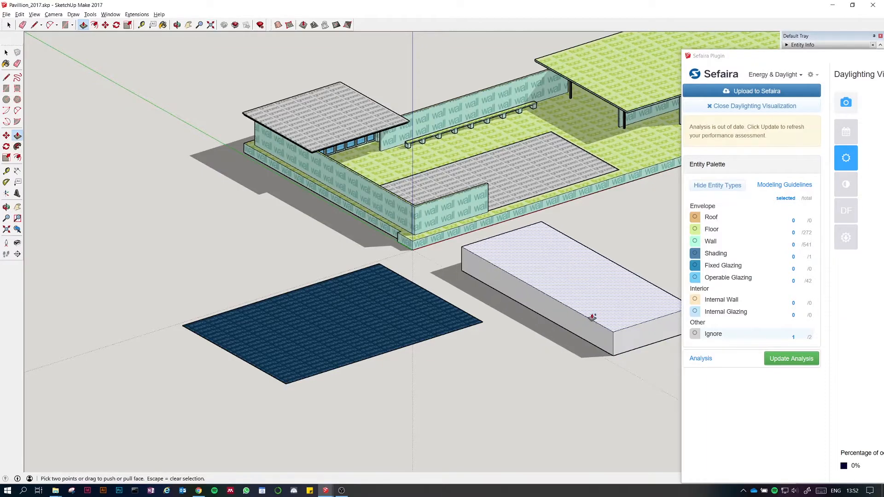
Select the whole low box and tag all its faces as floor with the Sefaira plugin.
key(space)
triple_click(572, 278)
right_click(574, 277)
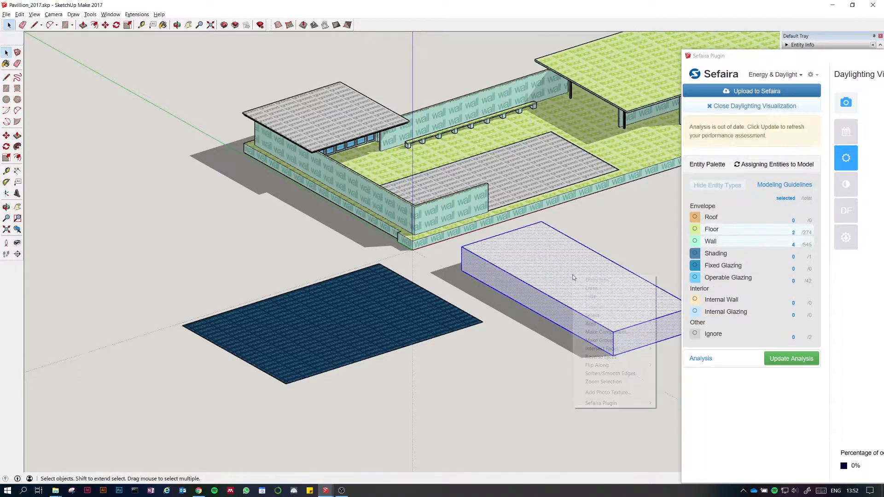
mouse_move(630, 407)
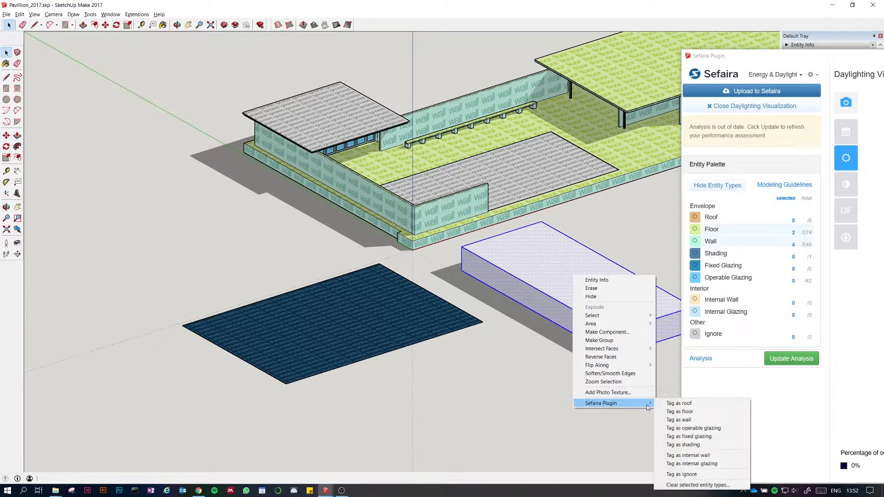
click(680, 420)
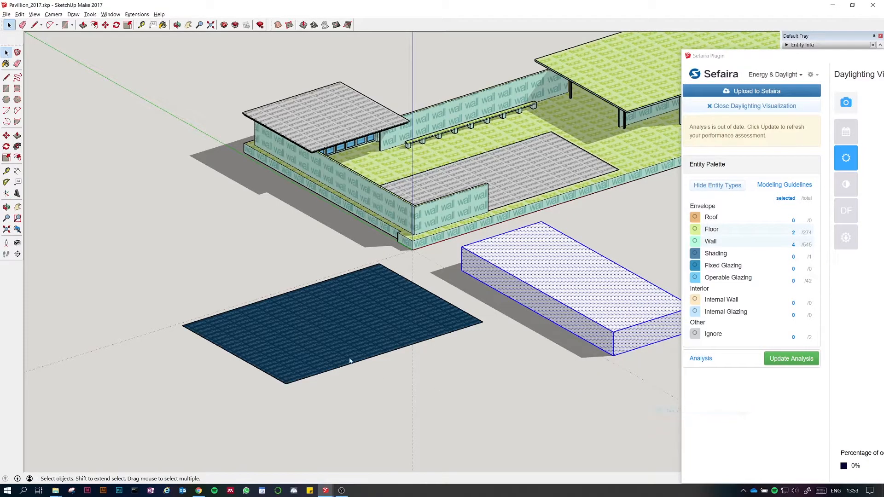
click(558, 430)
Examine the entity types of the low box's faces and the shading plane in front of the pavilion.
scroll(245, 359, down, 3)
scroll(524, 345, up, 3)
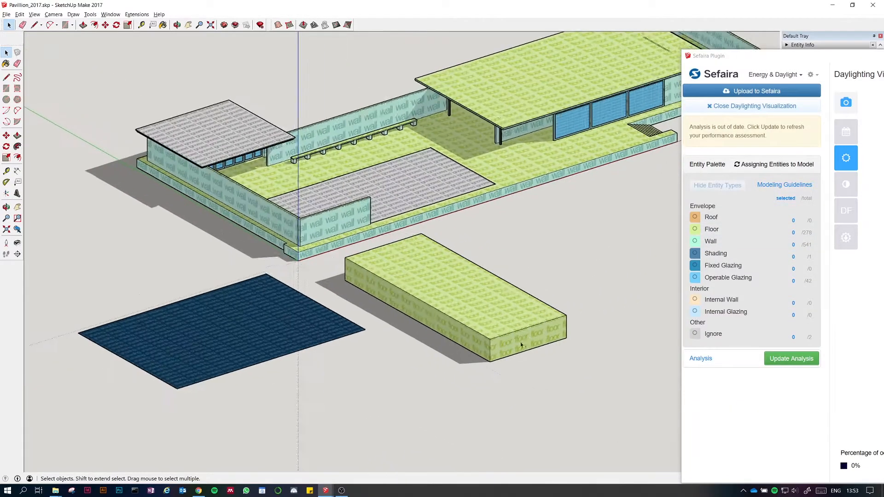
scroll(524, 344, up, 3)
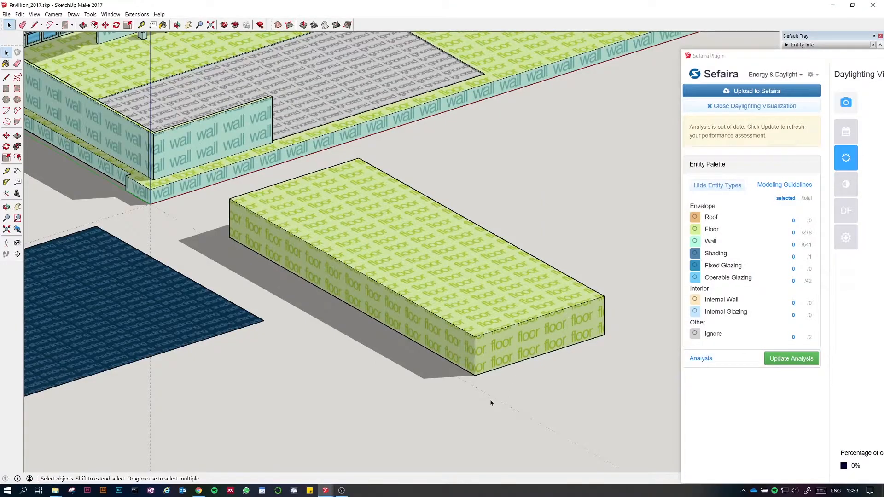
middle_drag(491, 404, 490, 359)
click(371, 274)
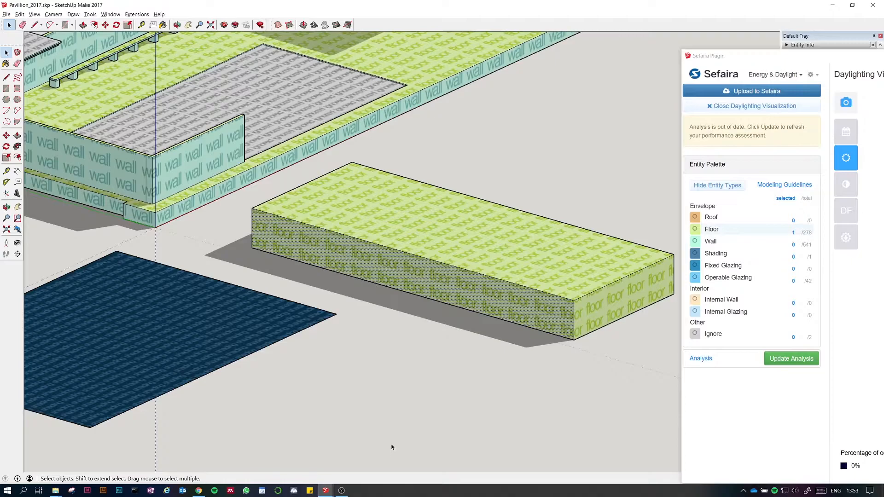
scroll(582, 410, down, 3)
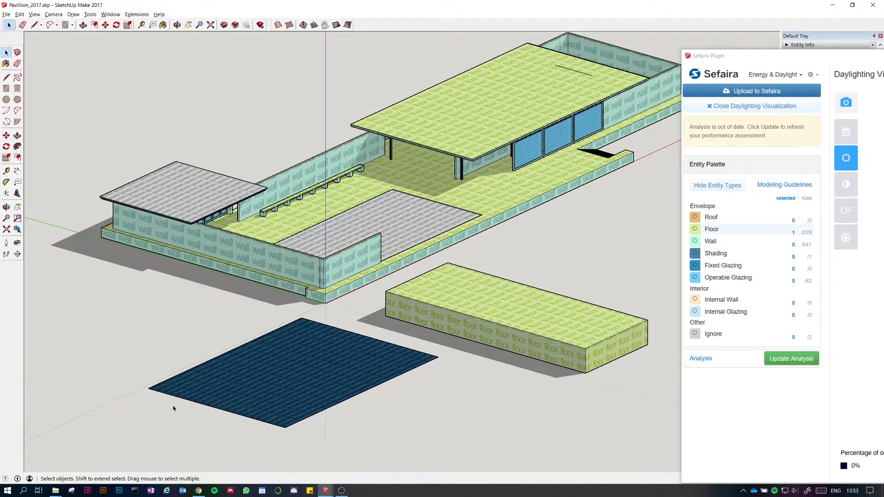
scroll(169, 408, up, 2)
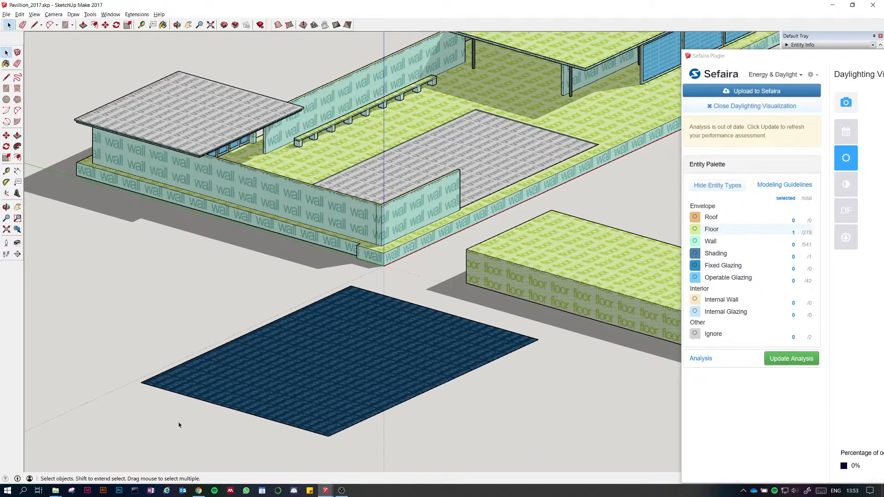
click(308, 366)
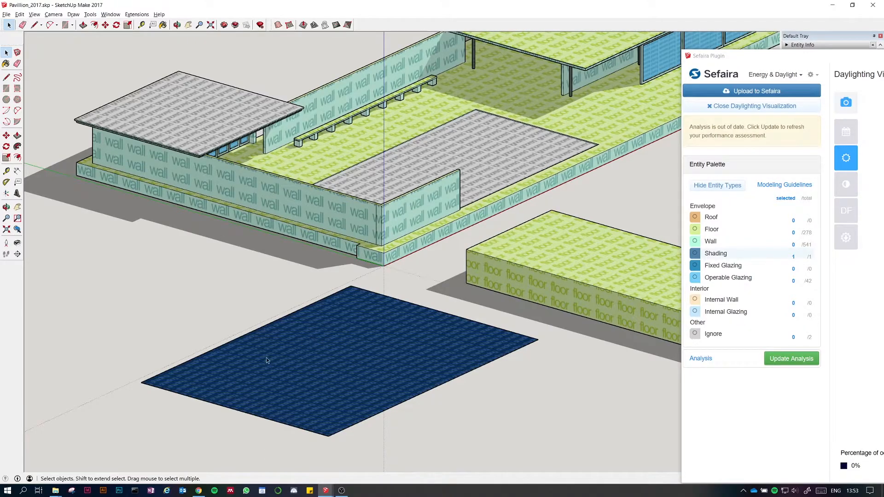
scroll(347, 411, down, 2)
mouse_move(450, 427)
middle_down()
mouse_move(283, 434)
mouse_move(221, 468)
mouse_move(432, 405)
middle_up()
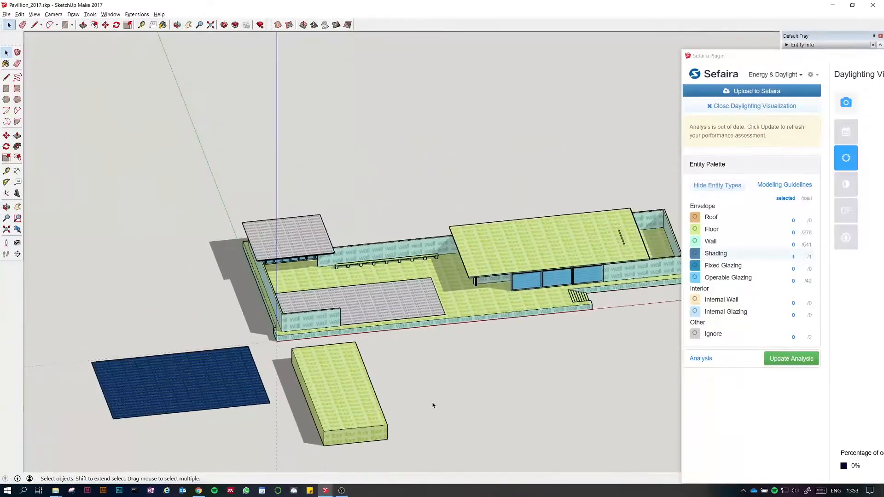
scroll(163, 431, up, 3)
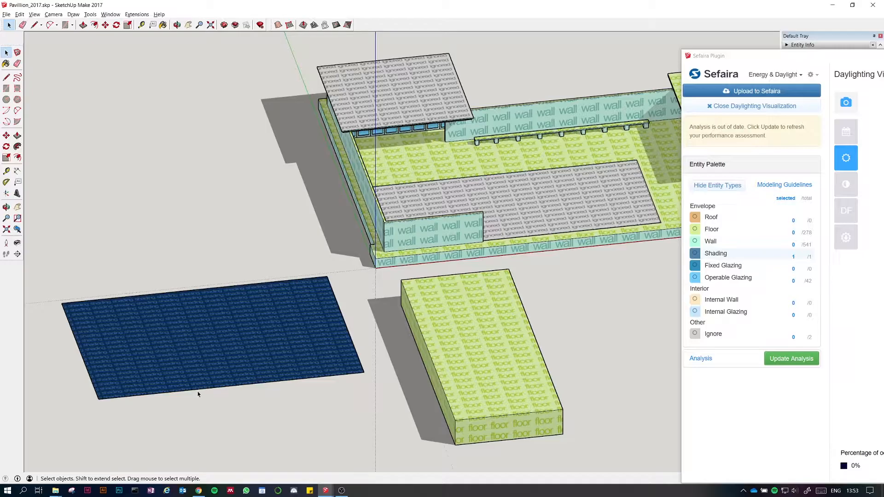
Check the connected window geometry of the smaller building, and hide the Sefaira entity types to display its original materials.
scroll(198, 394, down, 2)
scroll(298, 186, up, 5)
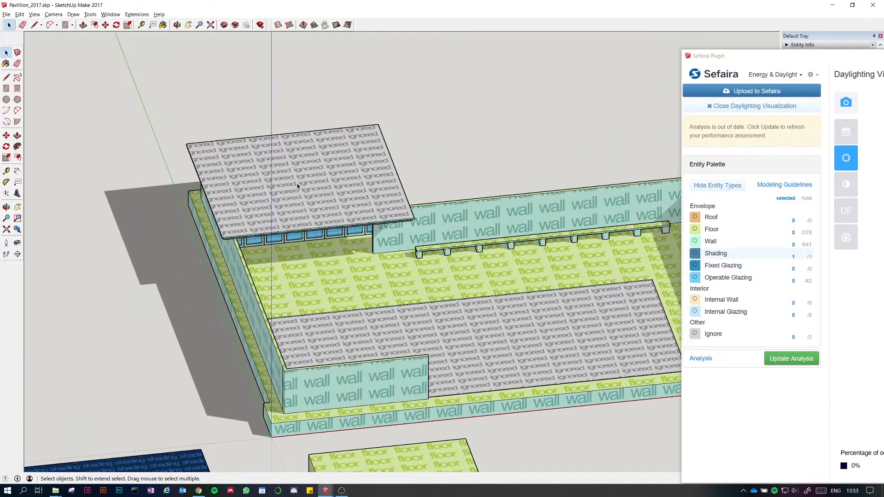
scroll(297, 186, up, 2)
middle_drag(298, 185, 144, 117)
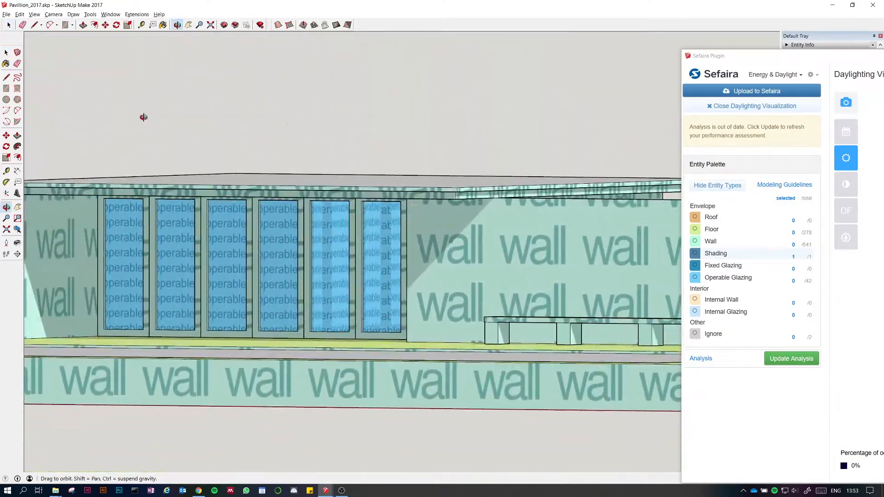
scroll(146, 237, up, 4)
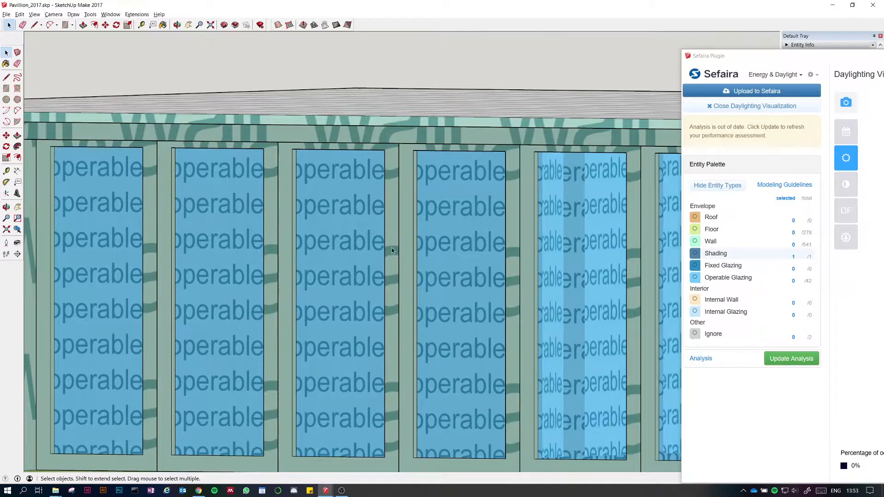
triple_click(230, 210)
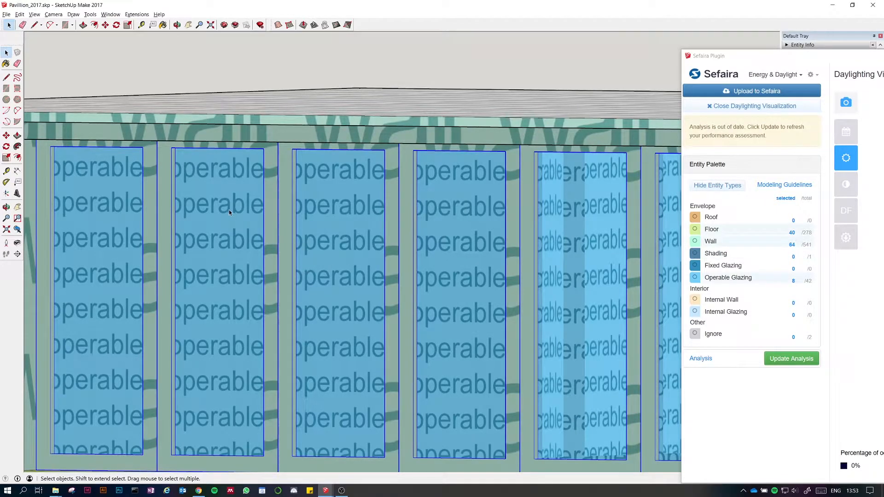
click(706, 186)
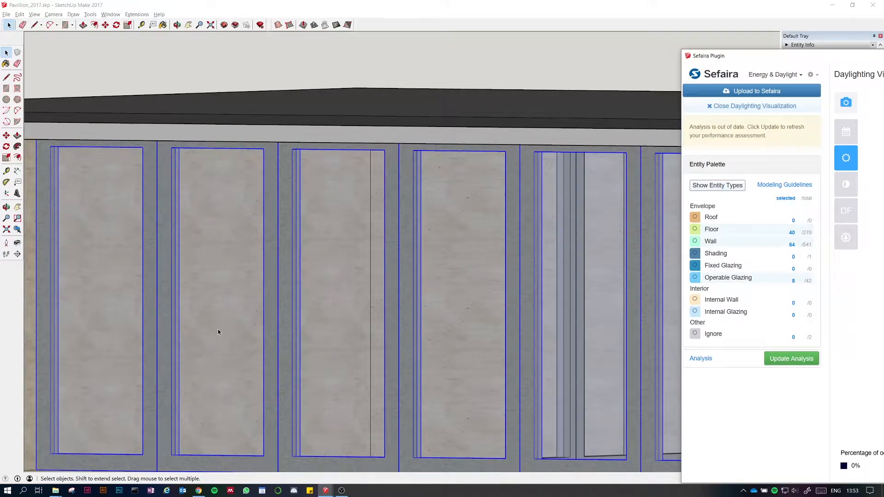
click(214, 306)
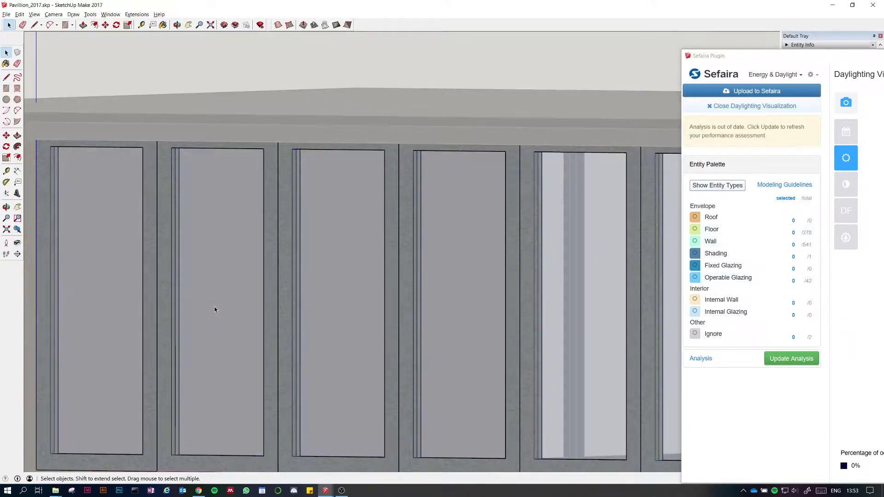
Open a window panel of the smaller building for editing and push its frame face inward to flatten the frame's depth.
click(164, 163)
double_click(164, 163)
click(164, 163)
triple_click(164, 162)
key(p)
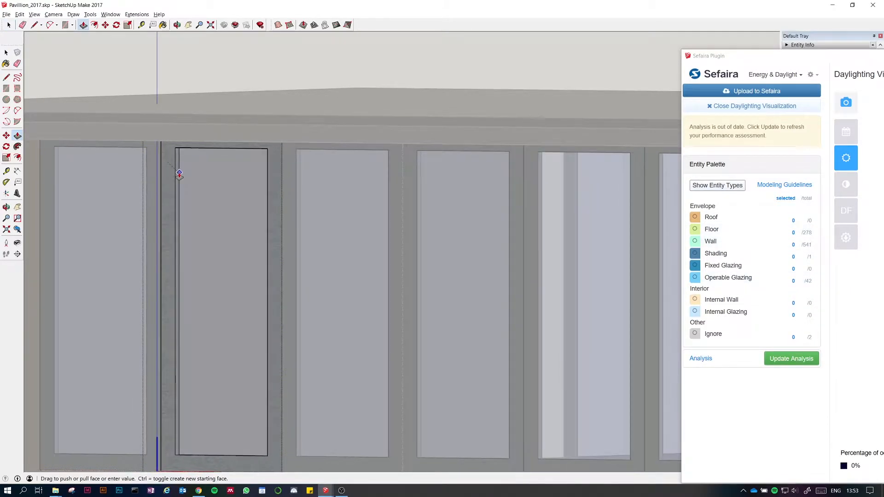
click(179, 173)
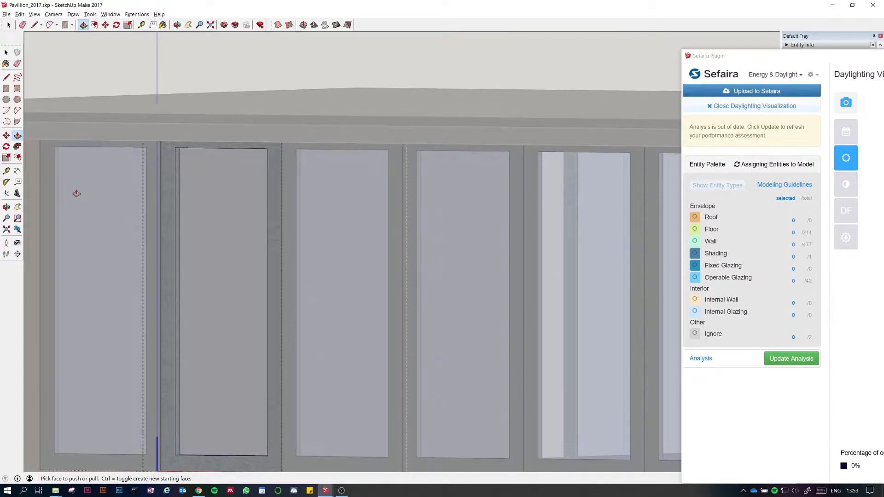
scroll(335, 314, down, 3)
key(space)
Examine the smaller building's window frames and the pavilion's roofs, pool, bench and the wall behind the bench.
scroll(245, 410, up, 4)
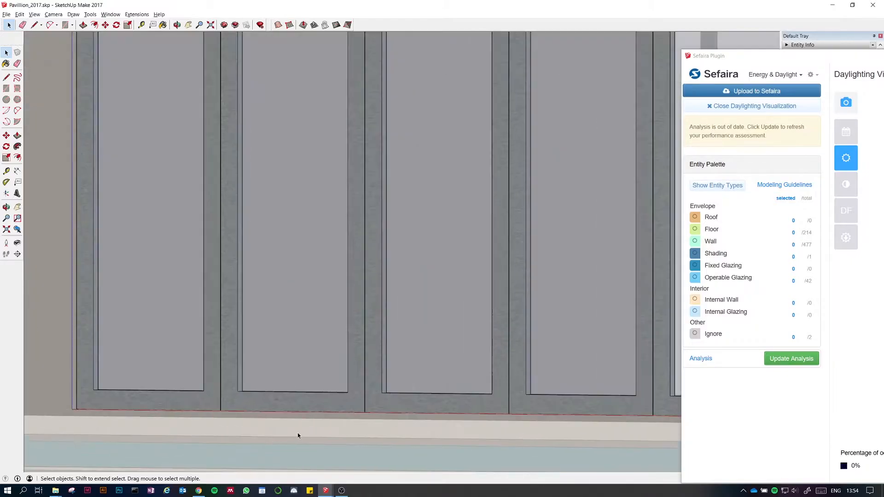
scroll(237, 405, down, 2)
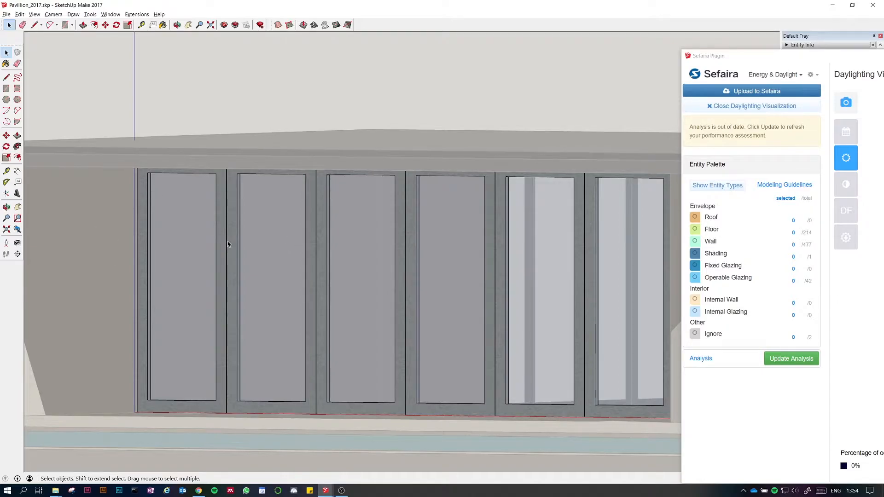
scroll(239, 190, down, 5)
middle_drag(252, 193, 381, 192)
scroll(280, 355, down, 3)
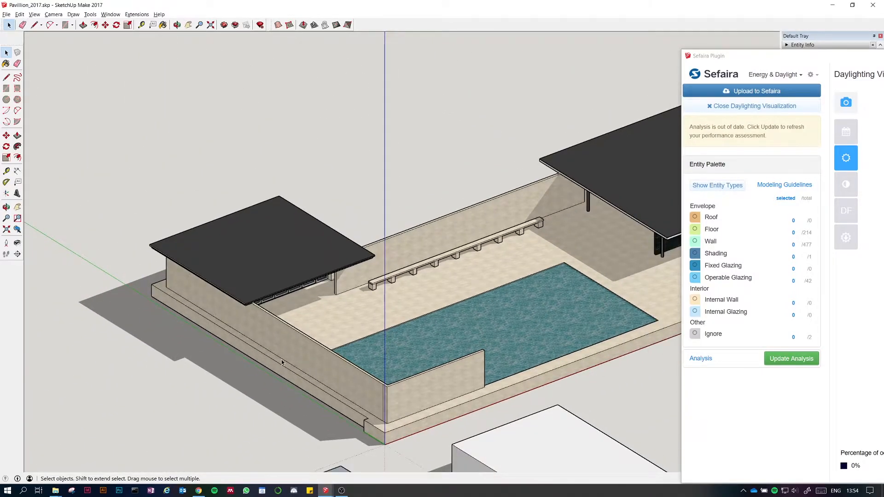
scroll(193, 205, down, 2)
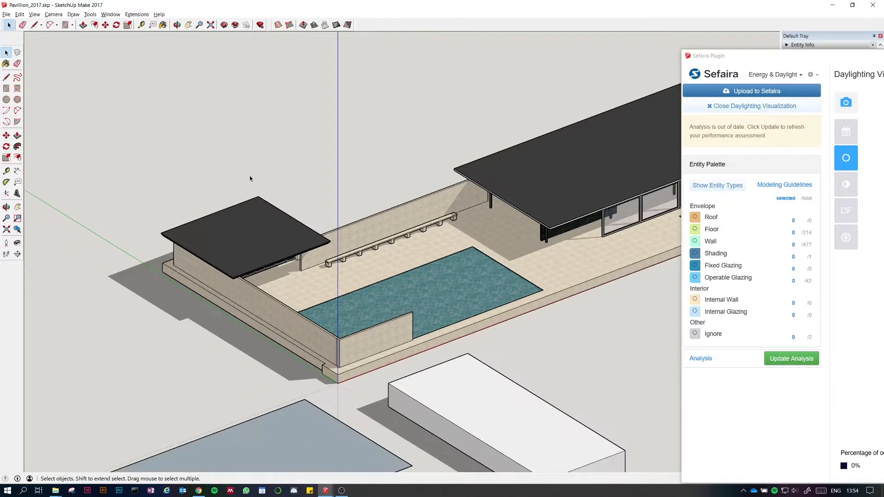
scroll(350, 212, down, 3)
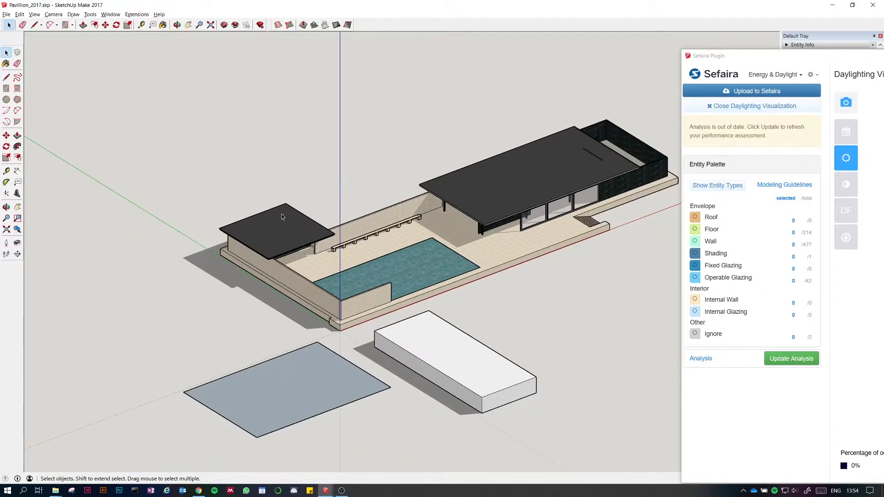
scroll(520, 221, up, 3)
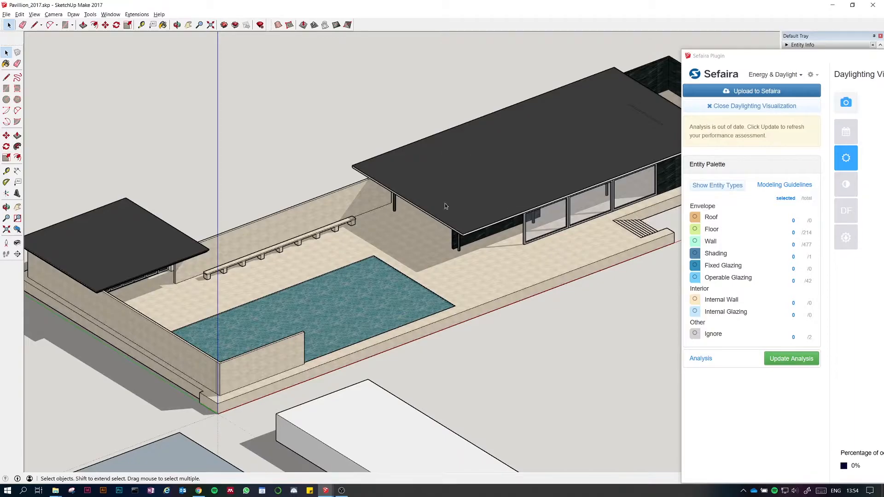
scroll(138, 382, up, 2)
scroll(147, 382, up, 2)
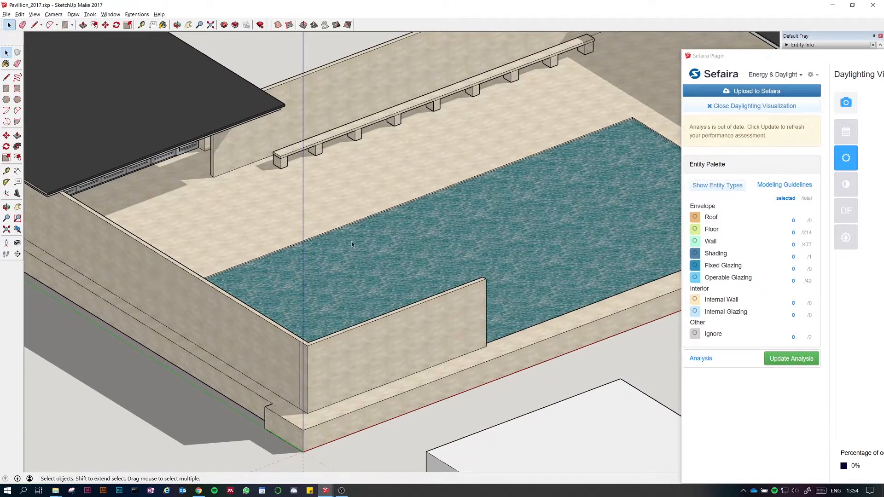
scroll(352, 244, down, 2)
scroll(276, 210, up, 4)
click(272, 211)
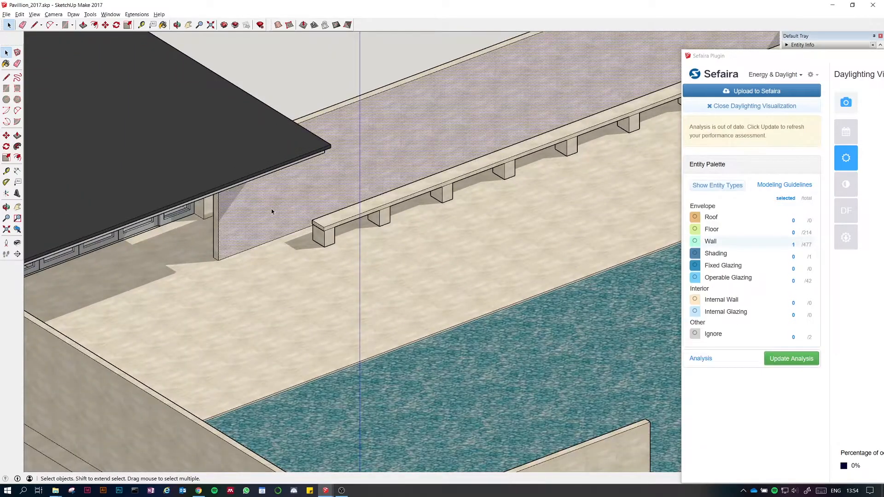
Flatten the wall behind the bench to a single plane with Push/Pull, and check the remaining face from the other side.
key(p)
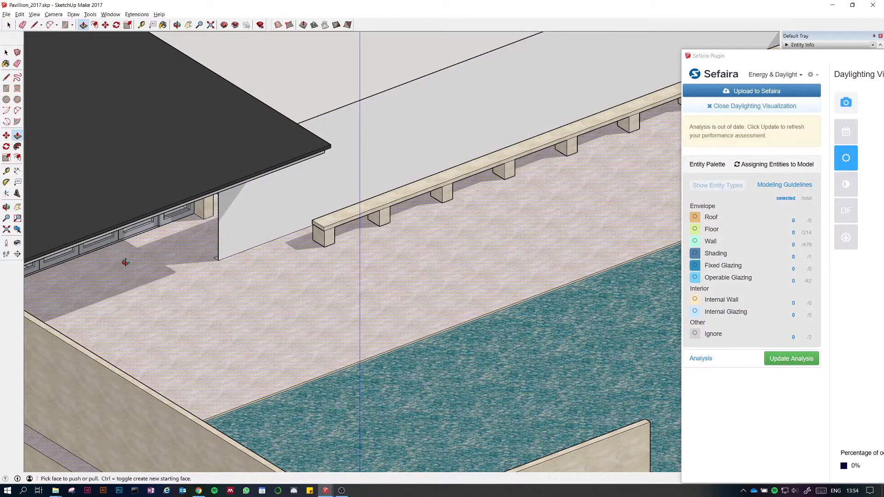
middle_drag(124, 263, 705, 283)
scroll(513, 281, down, 2)
key(space)
click(265, 209)
mouse_move(369, 253)
middle_down()
mouse_move(2, 238)
mouse_move(277, 233)
mouse_move(372, 262)
middle_up()
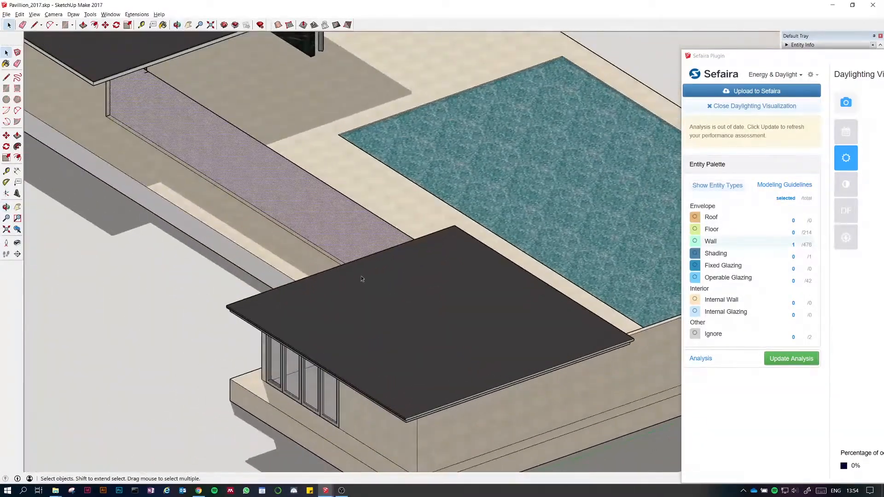
scroll(381, 291, down, 5)
click(464, 200)
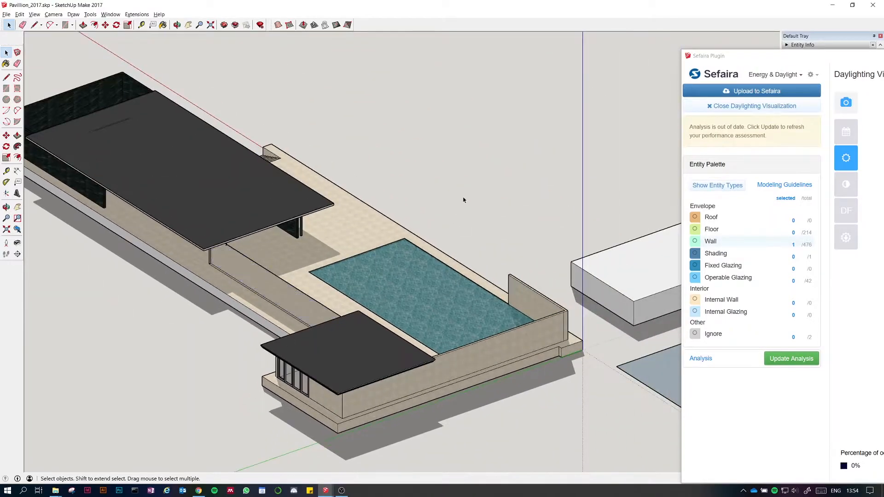
Switch to the sefaira_pavilion.skp model and examine its simplified walls, flat roofs and floor around the larger pavilion.
click(328, 491)
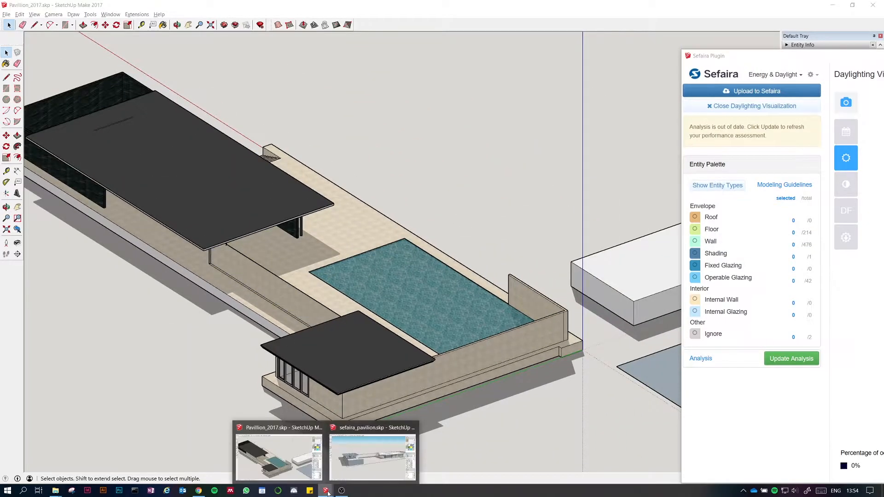
click(391, 453)
middle_drag(348, 353, 396, 370)
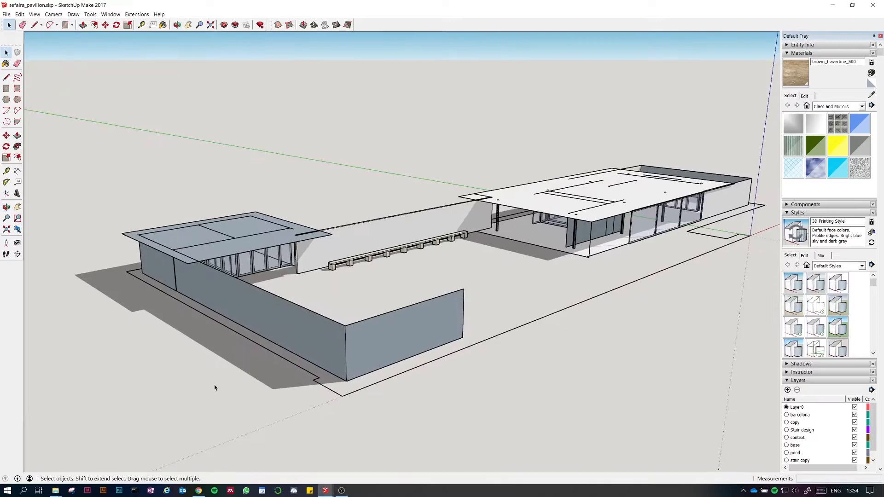
scroll(160, 375, down, 3)
scroll(481, 277, up, 4)
scroll(481, 277, up, 3)
middle_drag(482, 277, 606, 332)
scroll(281, 229, up, 5)
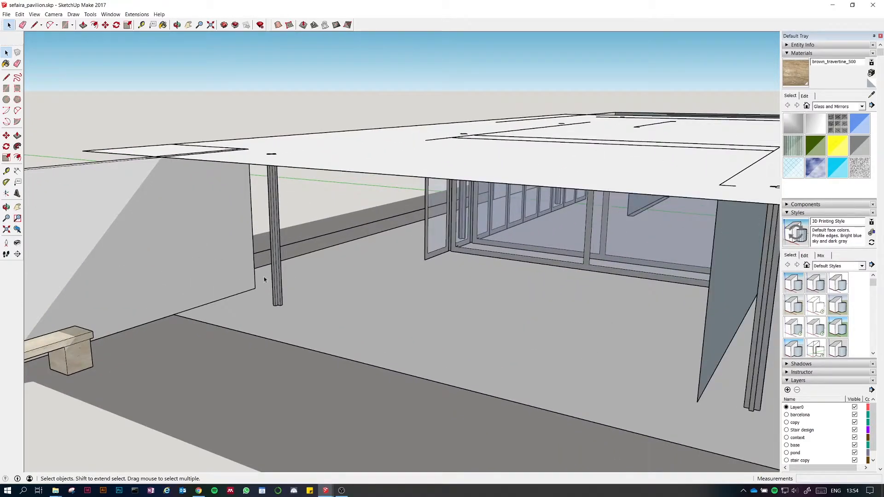
scroll(303, 278, down, 4)
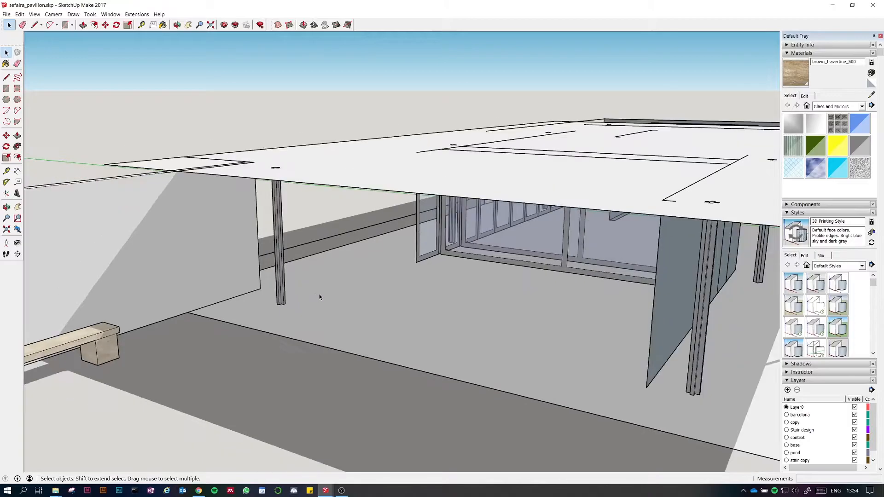
scroll(325, 296, down, 5)
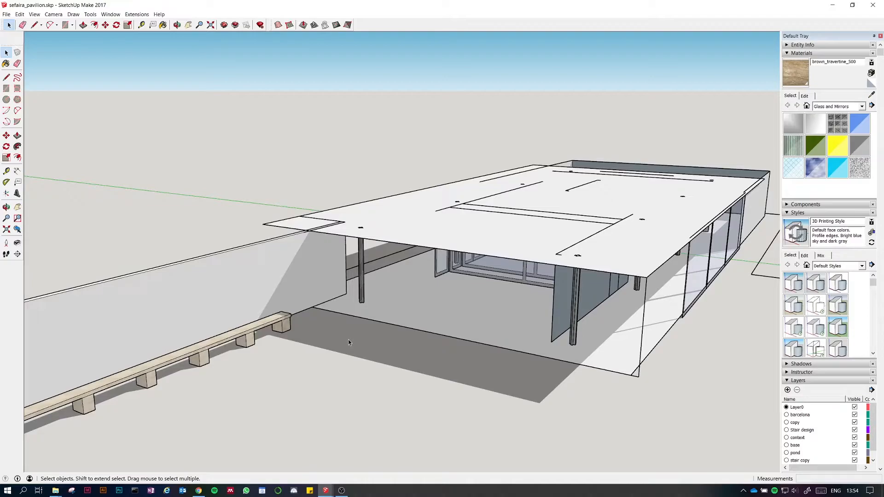
middle_drag(416, 456, 437, 239)
scroll(547, 296, up, 4)
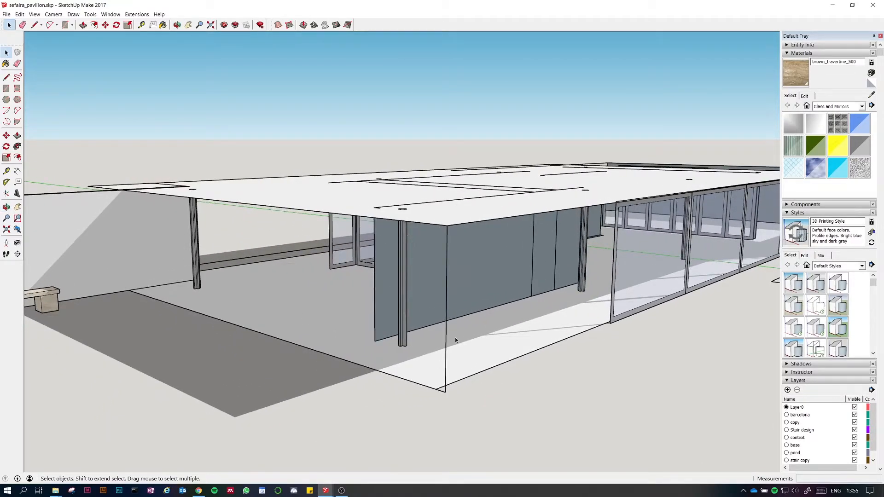
Examine the larger pavilion's columns, freestanding partition and glazed window wall, and its overall form.
click(399, 272)
click(355, 308)
middle_drag(358, 290, 474, 324)
click(461, 167)
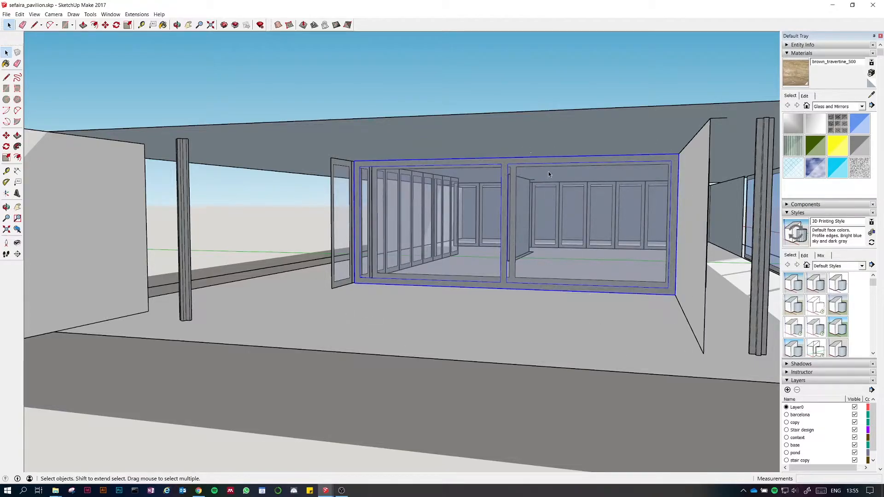
middle_drag(672, 234, 540, 262)
scroll(698, 272, down, 4)
click(670, 384)
scroll(508, 186, down, 3)
middle_drag(611, 260, 544, 295)
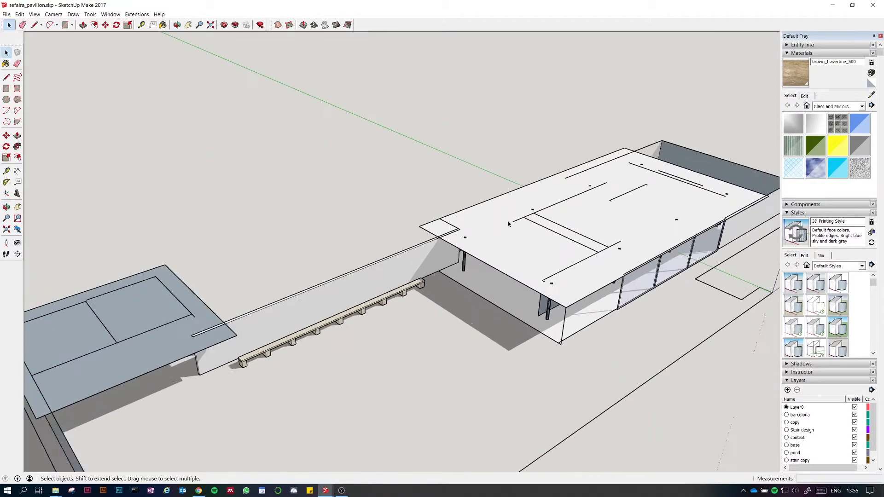
scroll(506, 224, down, 4)
scroll(444, 331, up, 6)
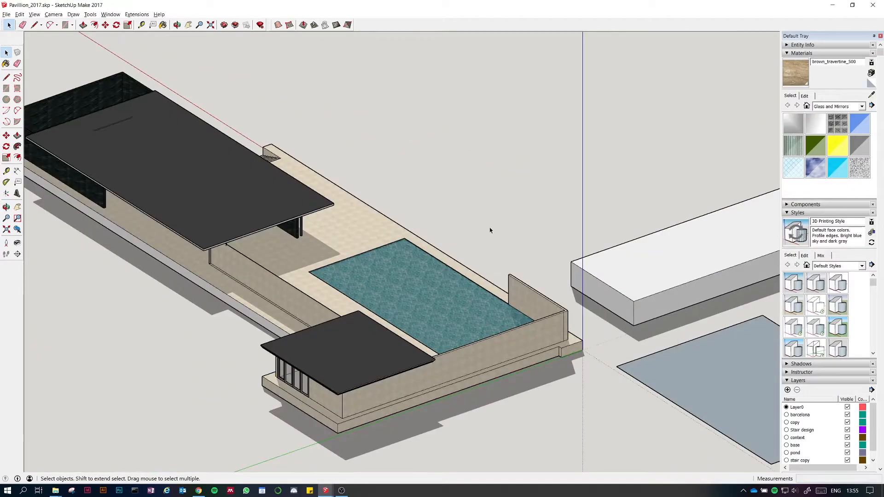
Return to the sefaira_pavilion.skp model, show the Sefaira Plugin and open its Entity Palette.
key(alt+Tab)
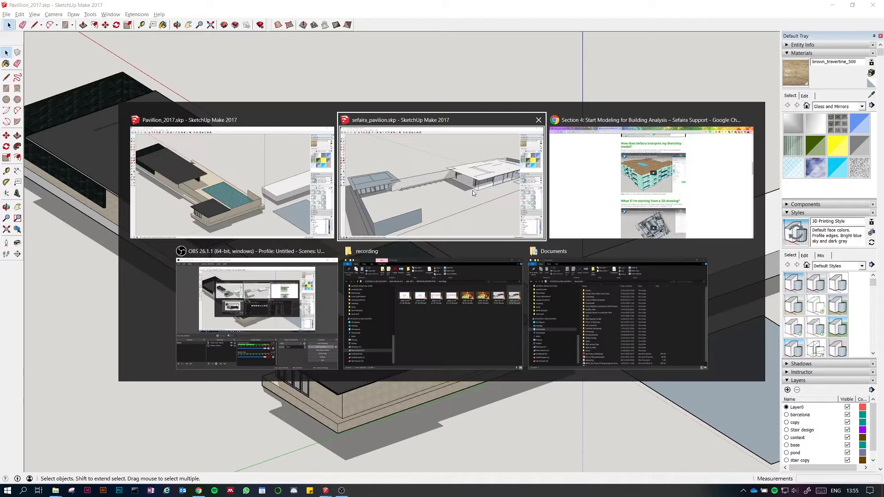
scroll(364, 198, down, 2)
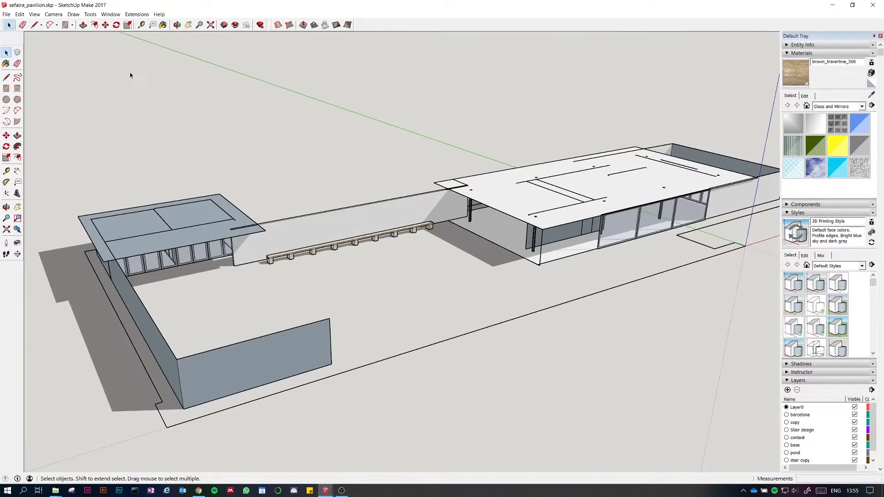
click(137, 15)
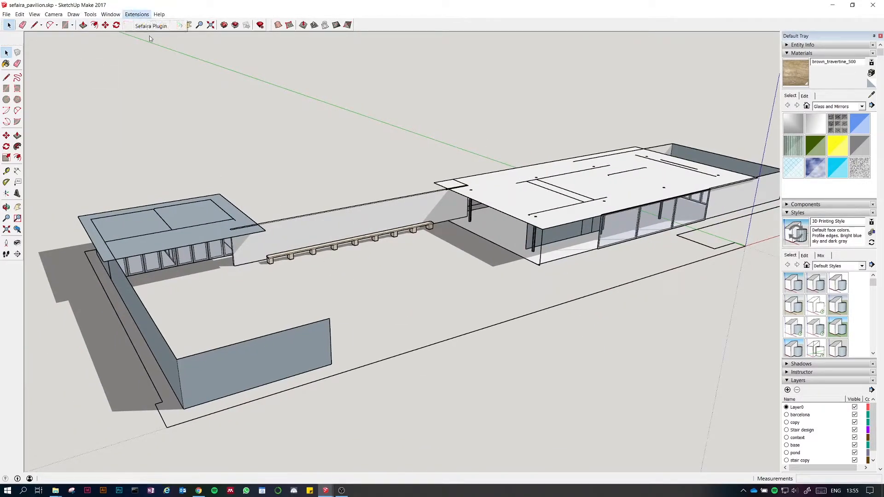
mouse_move(182, 26)
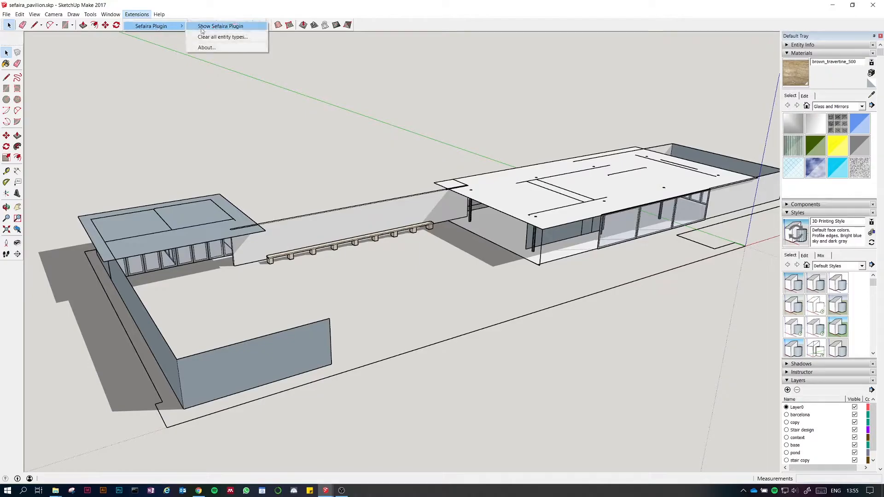
click(224, 26)
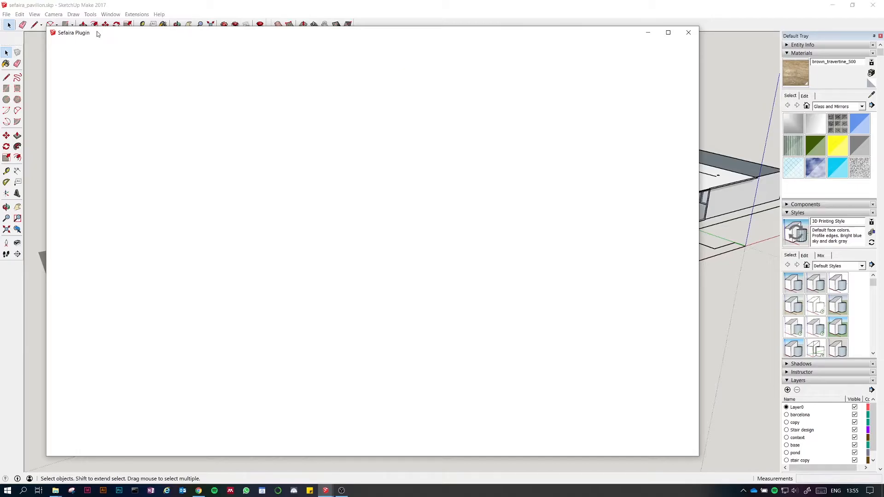
mouse_move(97, 33)
mouse_down()
mouse_move(227, 15)
mouse_move(225, 35)
mouse_up()
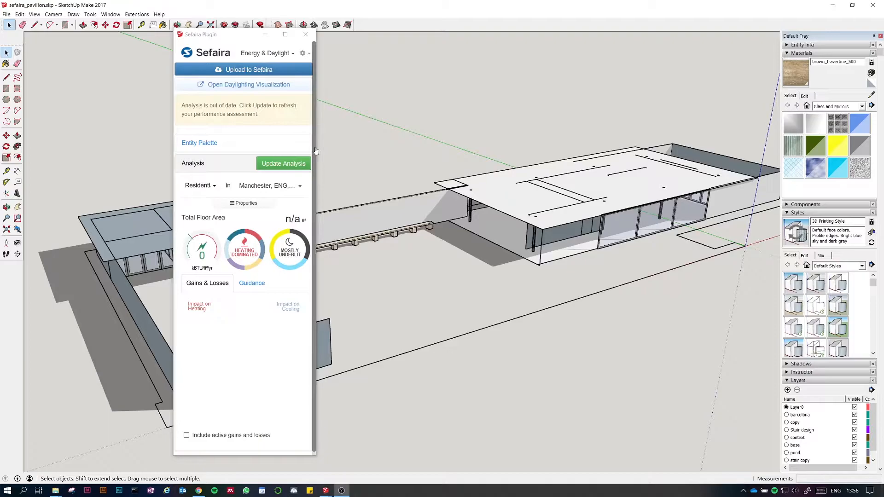
drag(257, 43, 500, 49)
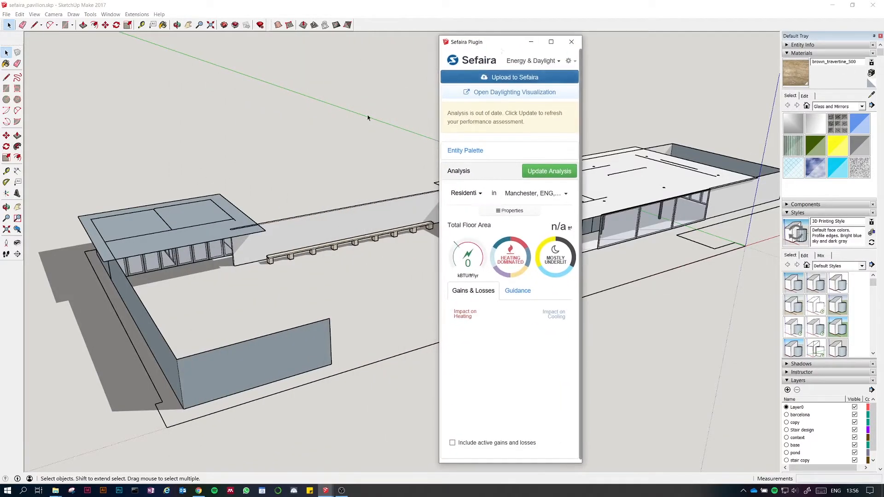
click(471, 151)
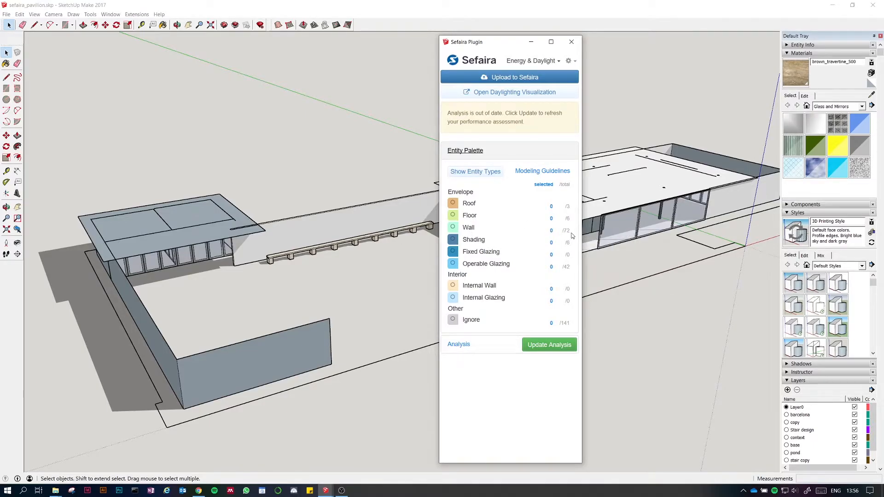
Examine the smaller building's window frames, walls and roof against the palette's entity totals.
middle_drag(263, 390, 257, 341)
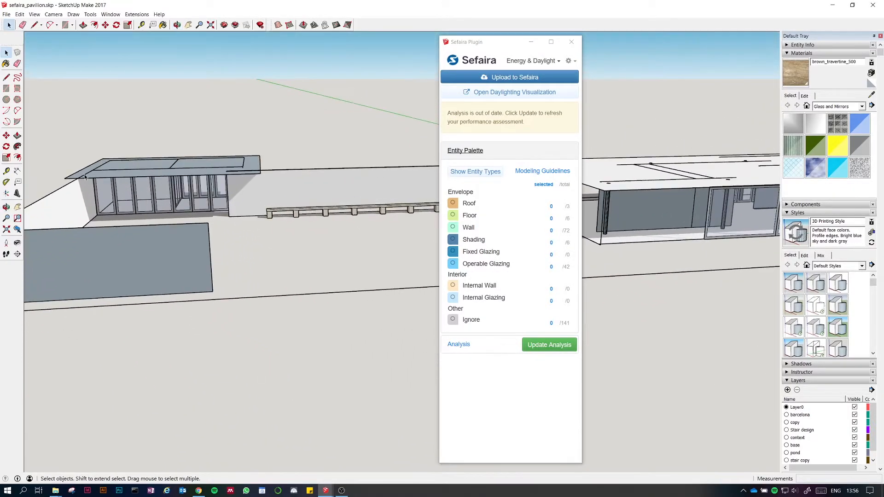
scroll(91, 182, up, 6)
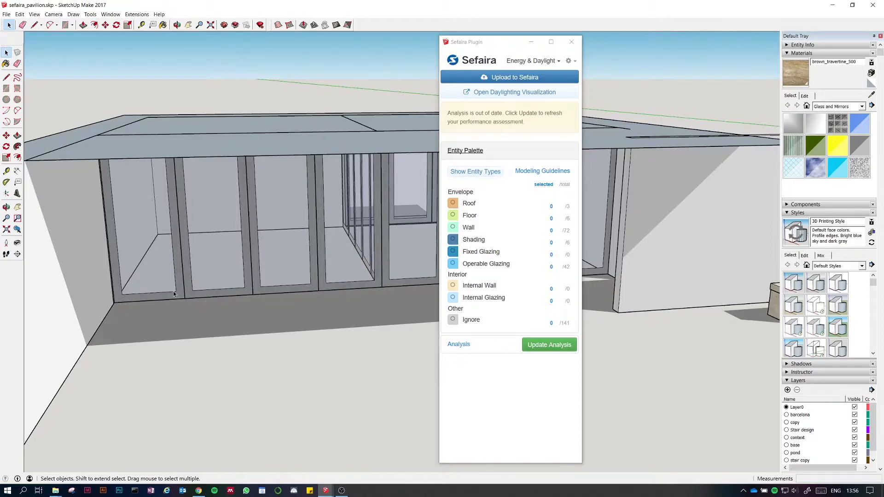
scroll(145, 282, down, 5)
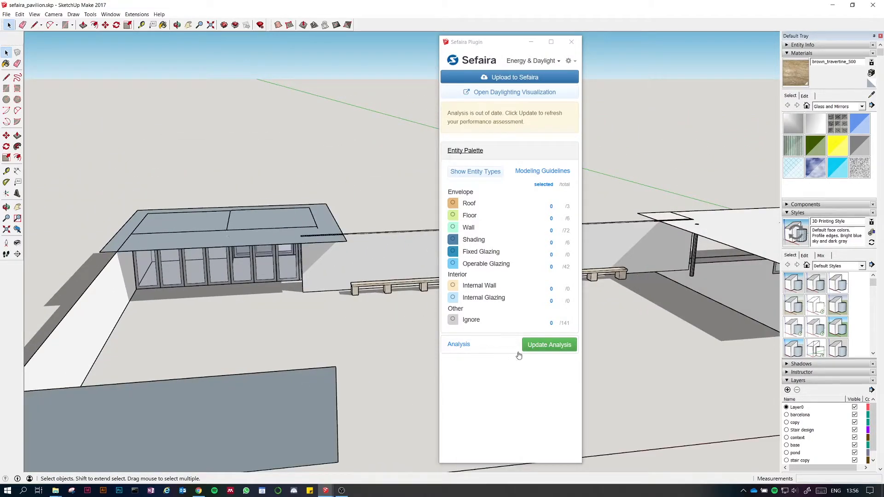
scroll(236, 271, down, 2)
middle_drag(266, 270, 319, 263)
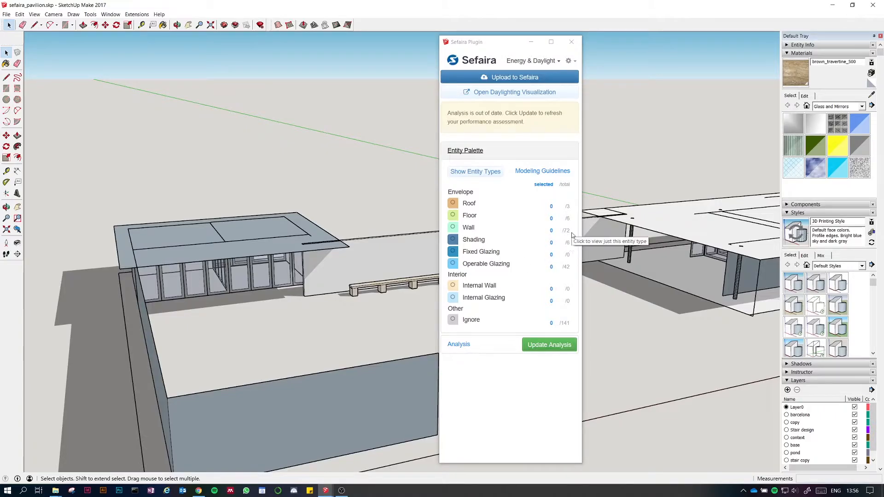
scroll(228, 281, up, 6)
middle_drag(295, 344, 73, 243)
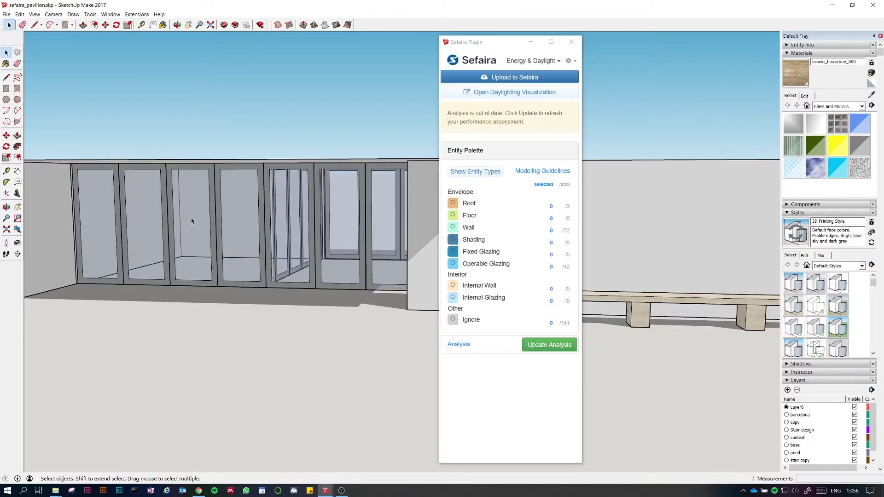
middle_drag(161, 272, 328, 402)
scroll(228, 279, down, 3)
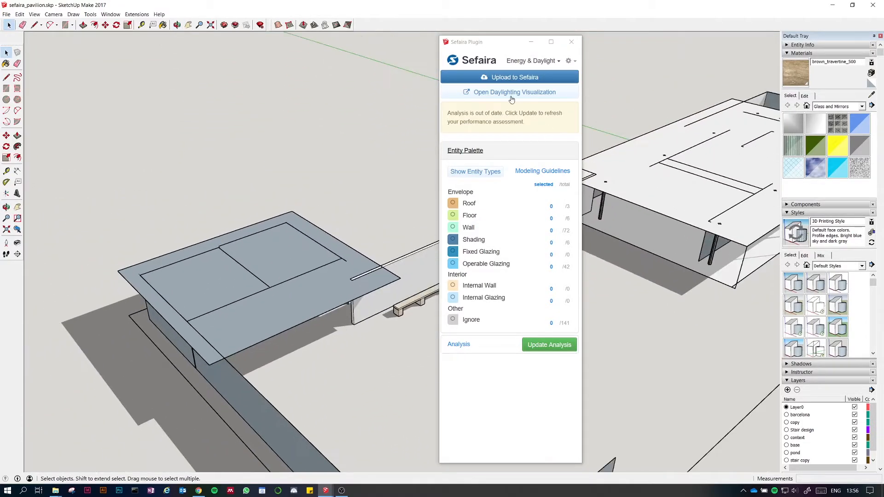
scroll(308, 157, down, 3)
Show the Sefaira entity types on the simplified model and move the plugin window clear of the buildings.
click(475, 172)
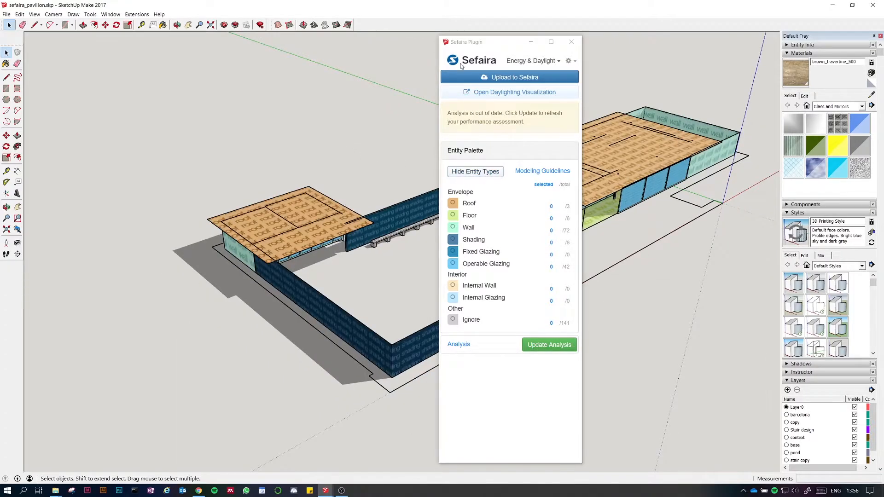
drag(475, 46, 694, 45)
middle_drag(511, 233, 391, 237)
scroll(203, 255, down, 4)
scroll(434, 264, up, 4)
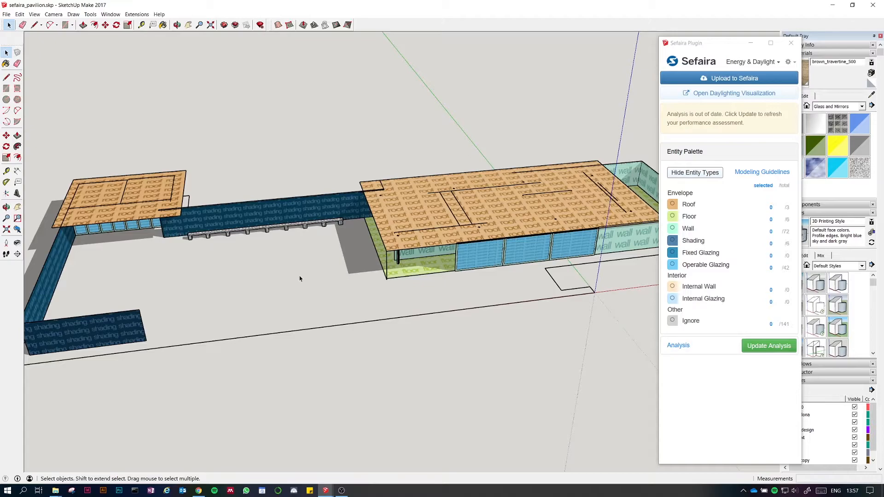
Examine the entity types of the smaller building's windows and adjoining walls, and of the larger pavilion's roof, floor, walls and windows.
scroll(86, 164, up, 10)
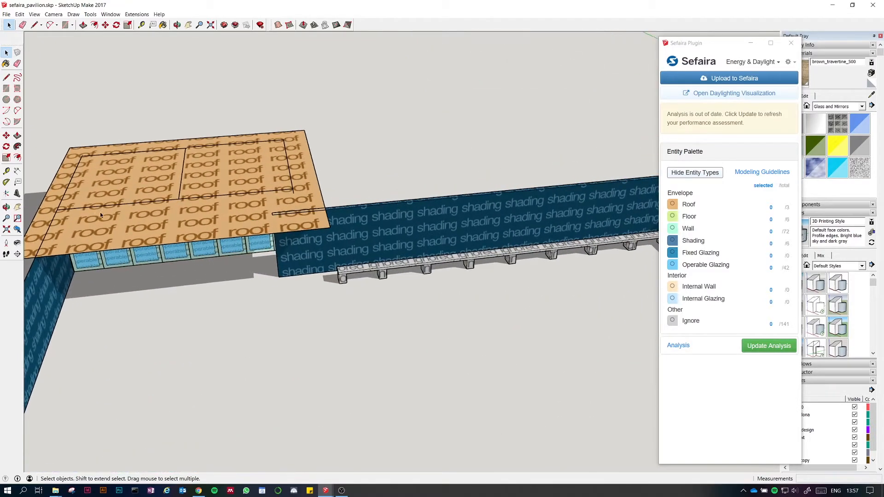
middle_drag(292, 306, 227, 139)
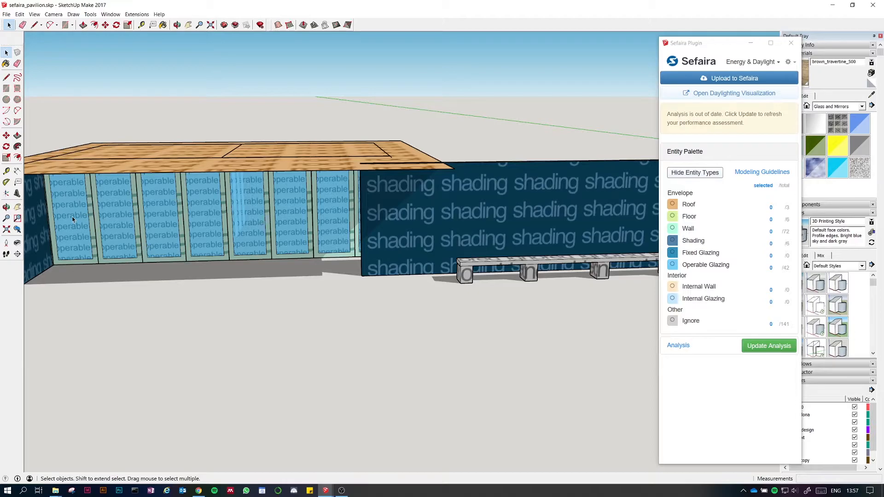
scroll(144, 218, down, 5)
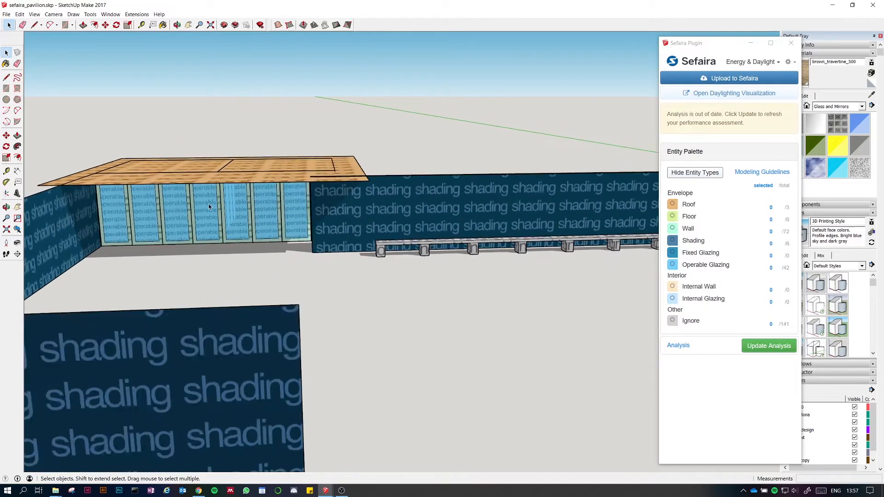
middle_drag(145, 219, 618, 342)
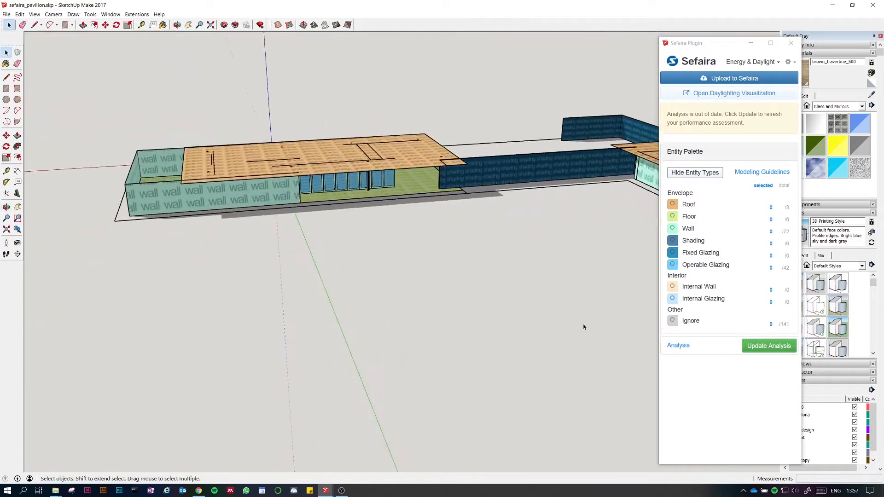
scroll(208, 181, up, 5)
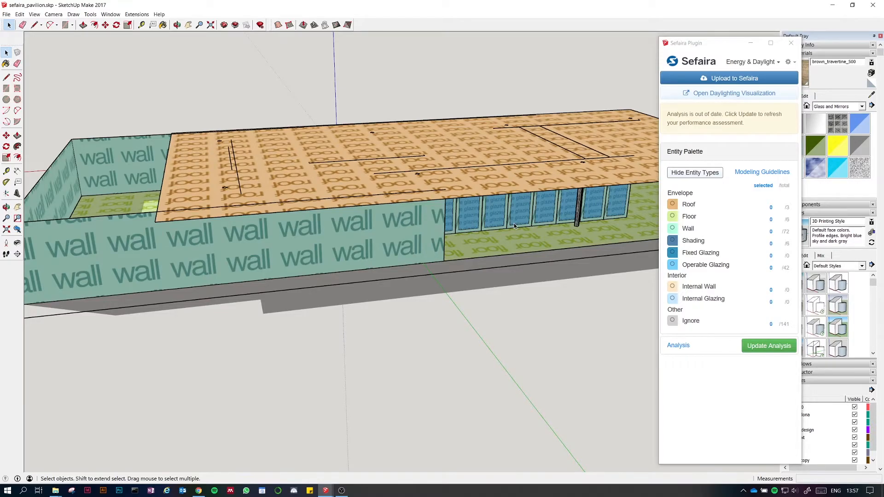
mouse_move(443, 312)
middle_down()
mouse_move(351, 355)
mouse_move(578, 340)
mouse_move(493, 341)
middle_up()
middle_drag(128, 341, 629, 298)
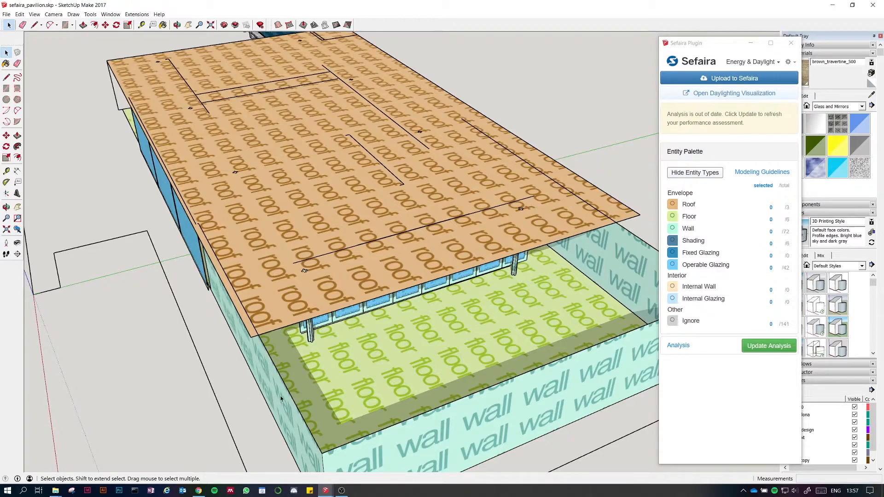
mouse_move(177, 373)
middle_down()
mouse_move(302, 370)
mouse_move(530, 344)
middle_up()
scroll(527, 339, down, 5)
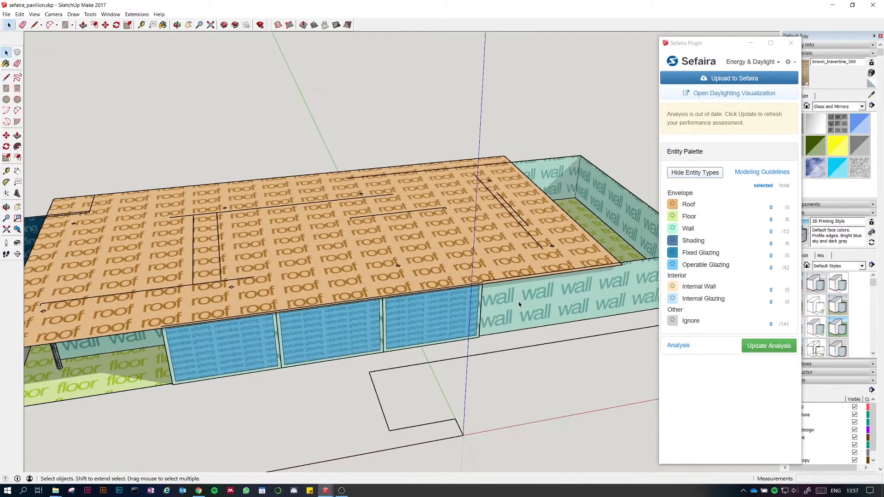
Examine the entity types of the freestanding walls and of the long bench between the two buildings.
scroll(506, 306, down, 3)
scroll(89, 369, up, 3)
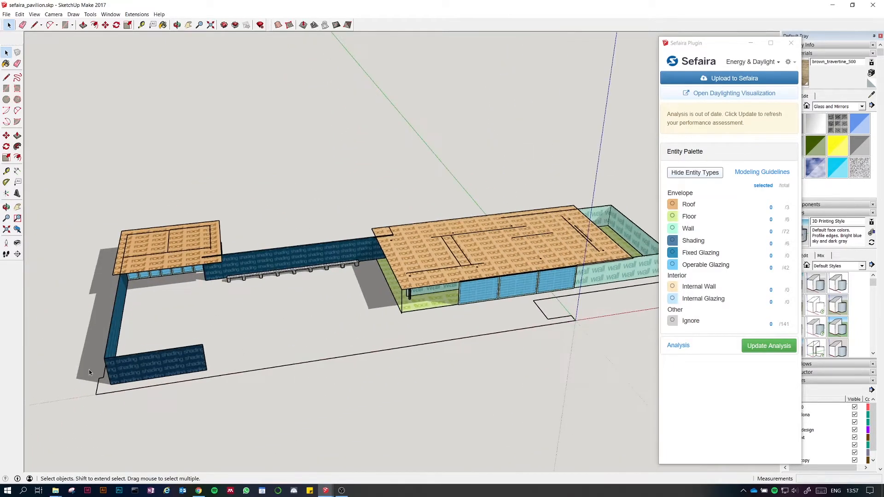
scroll(378, 207, up, 6)
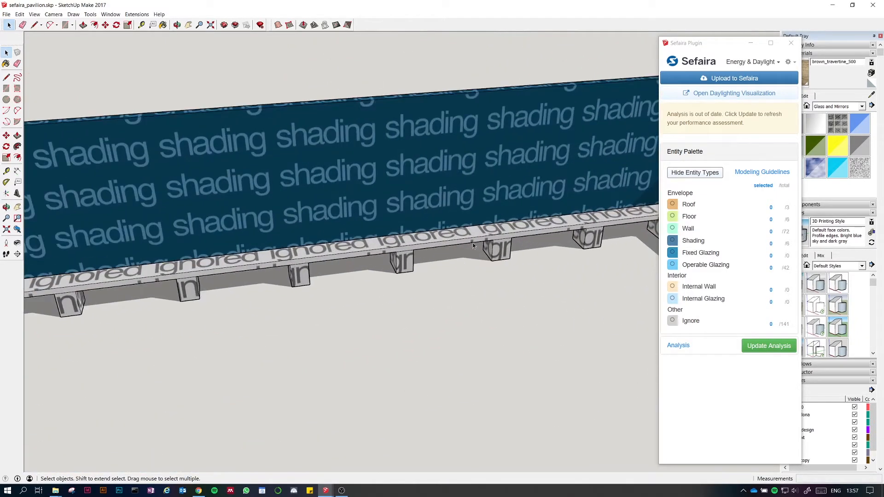
scroll(423, 302, down, 3)
scroll(306, 312, down, 3)
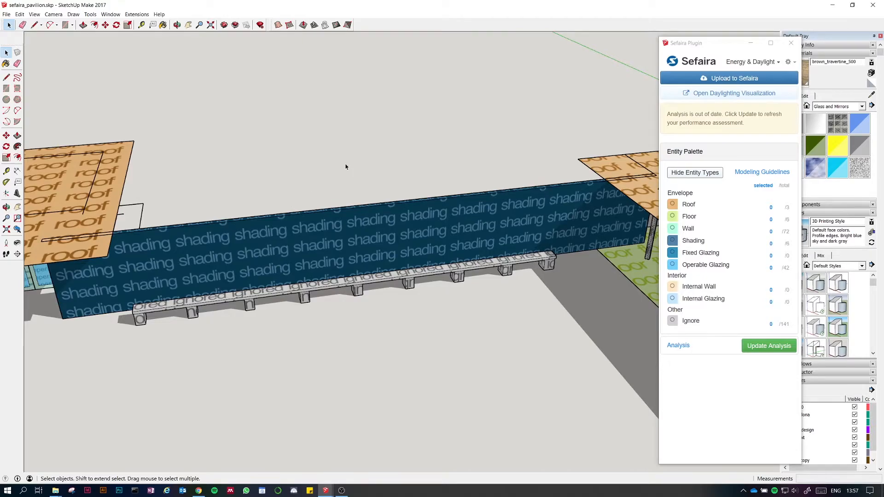
scroll(377, 211, down, 3)
scroll(336, 263, down, 4)
scroll(121, 352, up, 3)
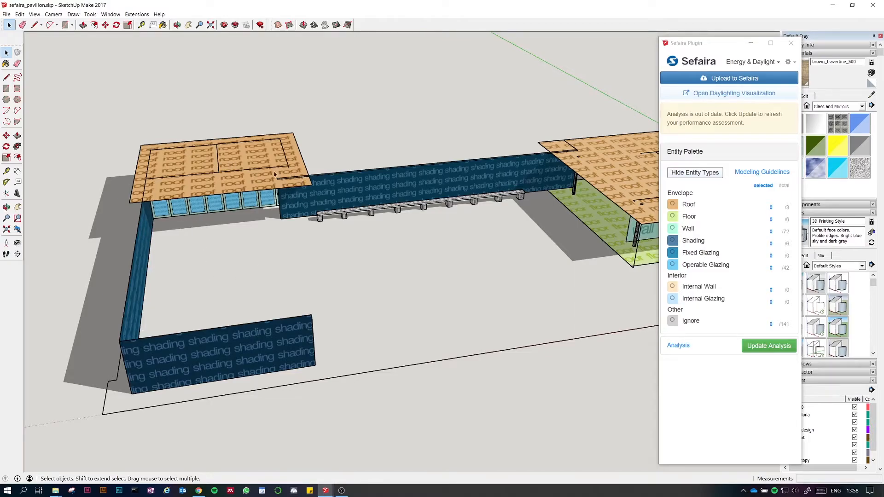
Open the Daylighting Visualization beside the pavilion model and update the Sefaira analysis.
middle_drag(225, 183, 226, 352)
middle_drag(171, 347, 277, 386)
scroll(278, 386, up, 2)
drag(702, 44, 381, 36)
click(400, 84)
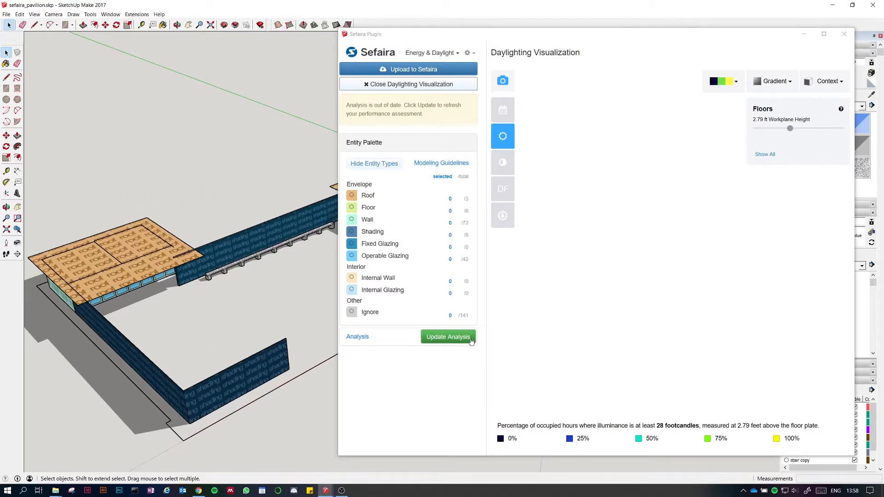
click(448, 337)
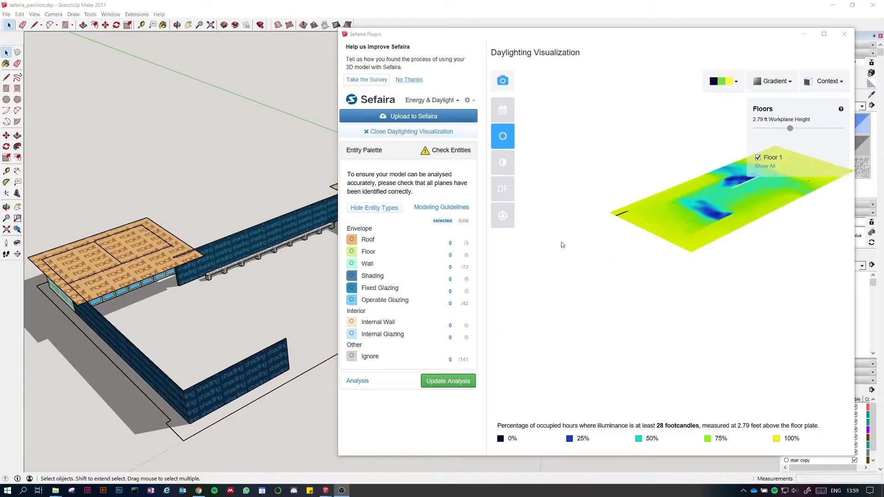
Check the annual minimum illuminance setting and view the daylight maps of both buildings' floors.
click(503, 135)
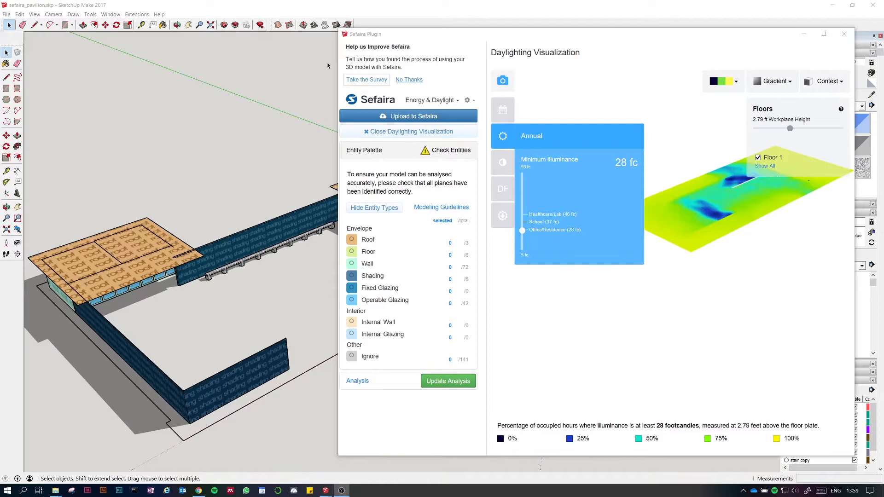
click(692, 338)
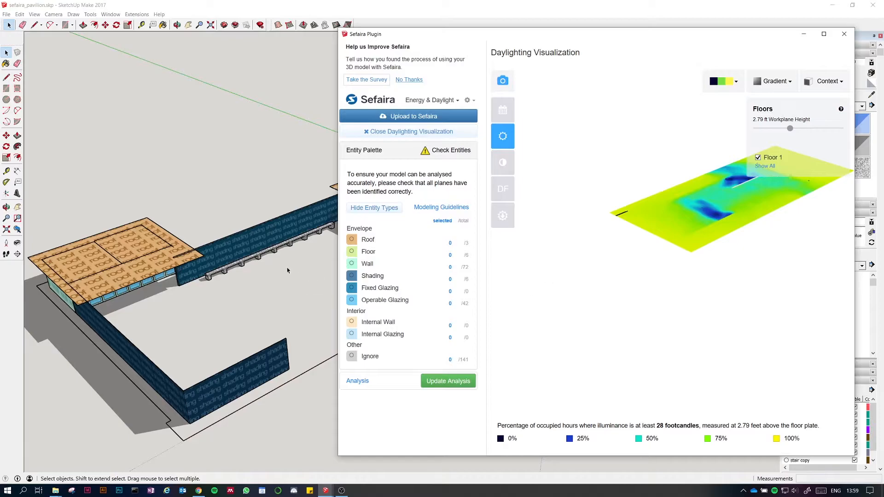
scroll(241, 282, down, 4)
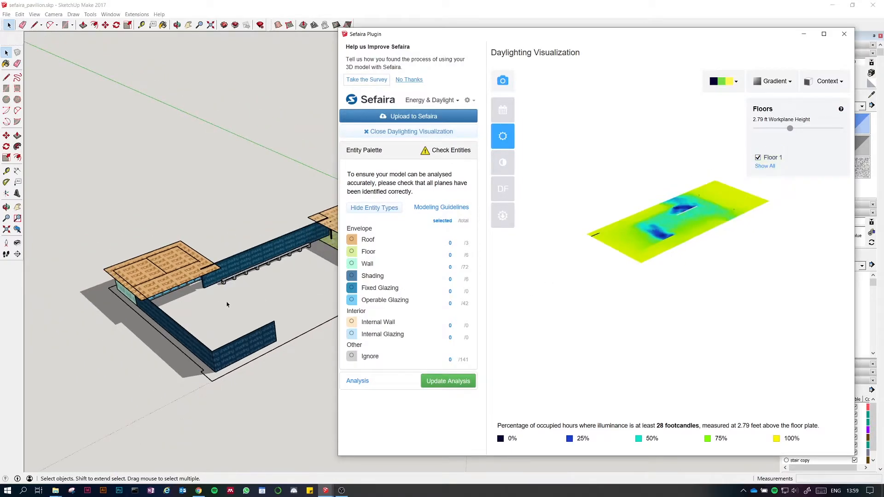
scroll(139, 298, down, 3)
scroll(239, 274, down, 3)
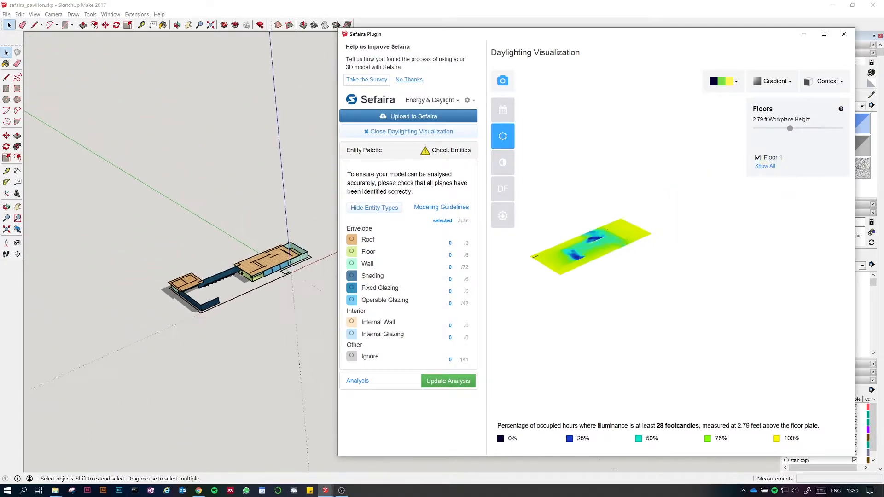
mouse_move(234, 379)
middle_down()
mouse_move(128, 302)
mouse_move(219, 303)
mouse_move(231, 322)
mouse_move(107, 312)
middle_up()
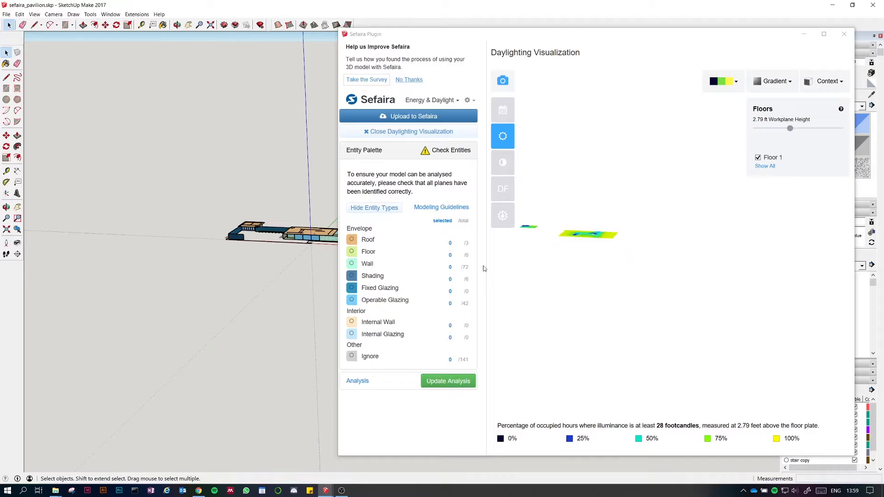
mouse_move(180, 108)
middle_down()
mouse_move(220, 247)
mouse_move(222, 309)
mouse_move(247, 333)
middle_up()
Move the plugin window aside to compare the annual daylight map with the whole pavilion model.
drag(406, 35, 499, 28)
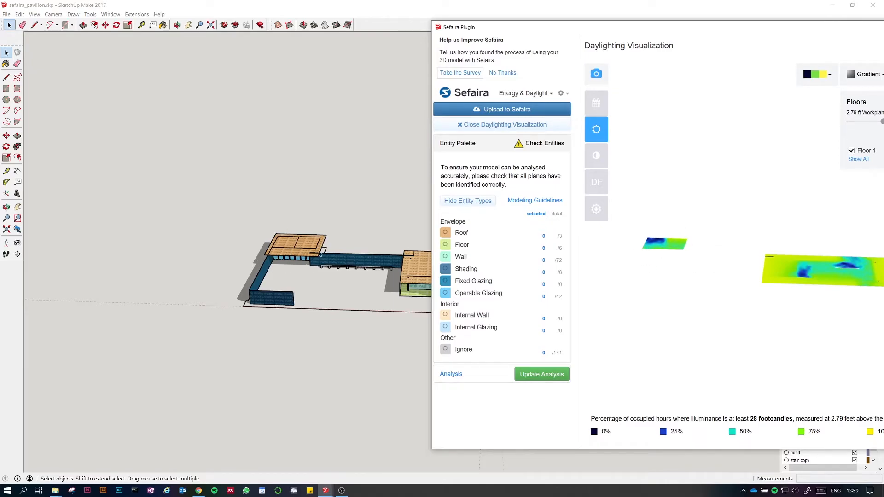
mouse_move(233, 256)
middle_down()
mouse_move(163, 270)
mouse_move(168, 296)
middle_up()
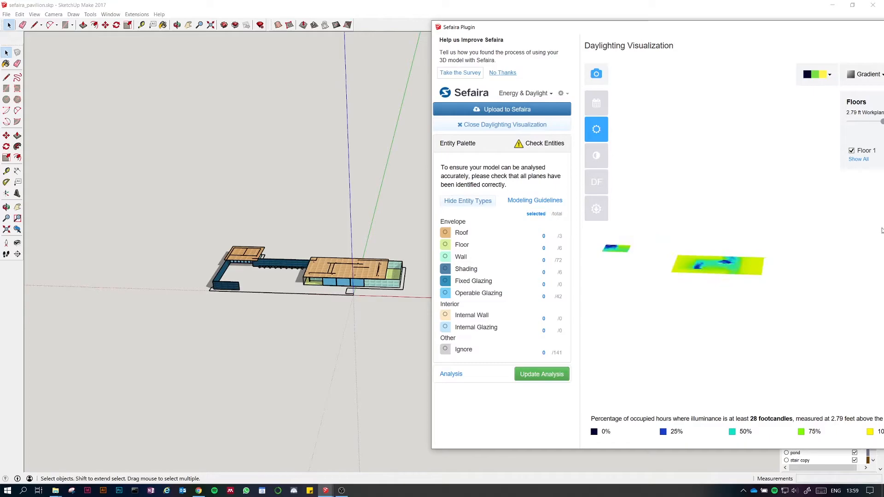
scroll(395, 288, up, 4)
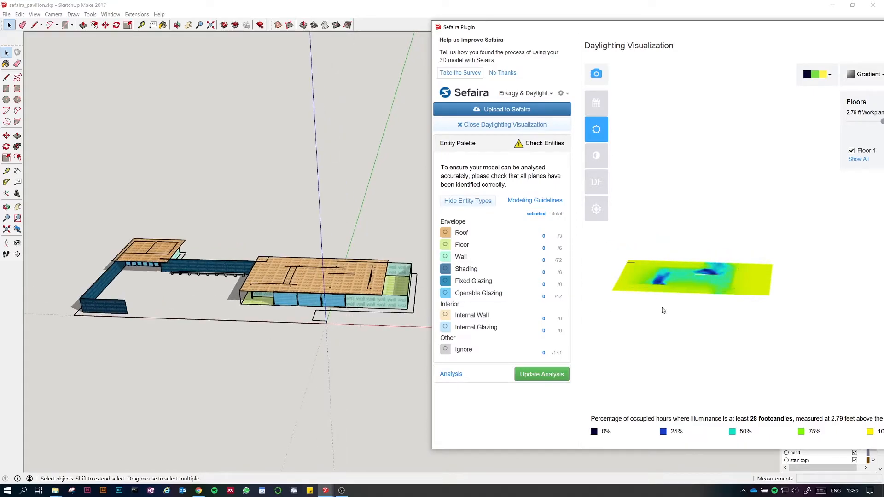
click(596, 129)
scroll(211, 364, down, 3)
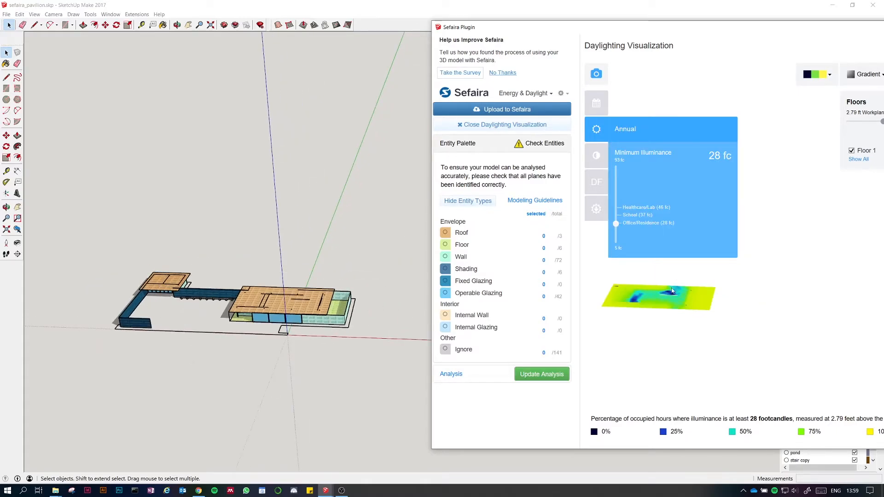
Bring the whole plugin window into view and examine the larger pavilion's daylight map around its interior walls and columns.
drag(635, 28, 566, 22)
scroll(317, 353, up, 3)
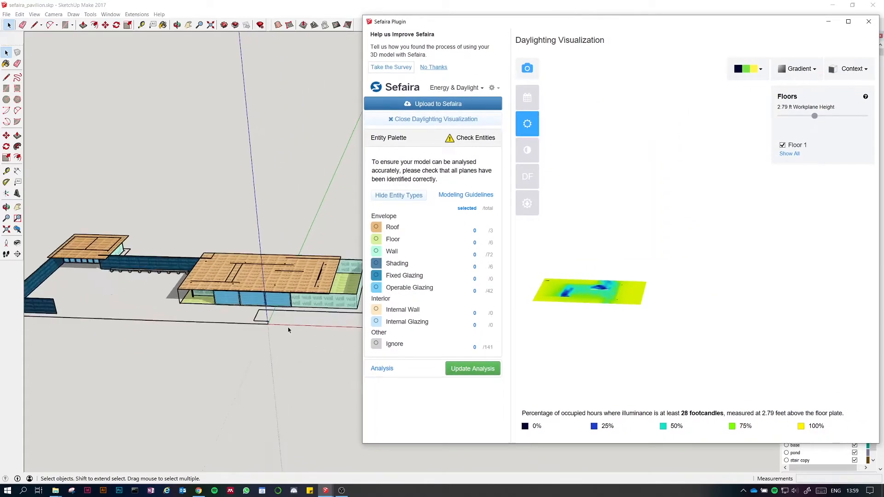
scroll(241, 235, up, 5)
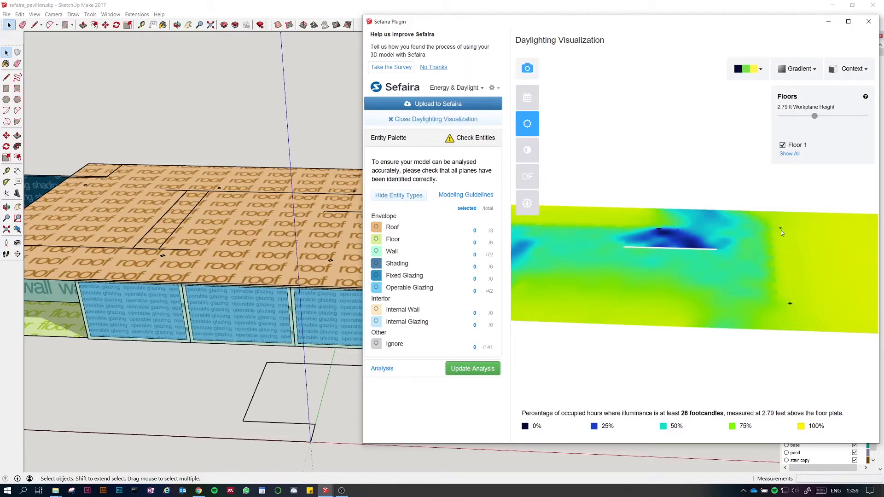
scroll(317, 338, down, 5)
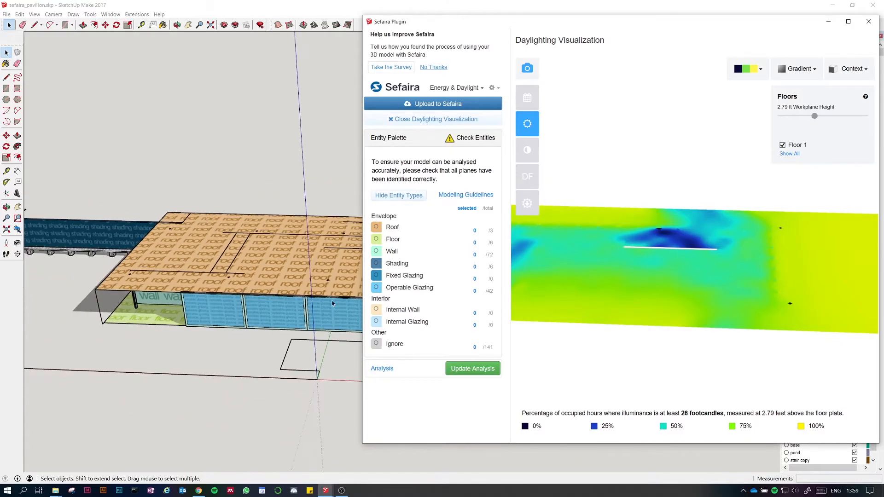
scroll(318, 336, down, 2)
scroll(238, 331, up, 2)
Reposition the Sefaira Plugin window, decline the survey invitation and widen the window.
drag(472, 23, 261, 30)
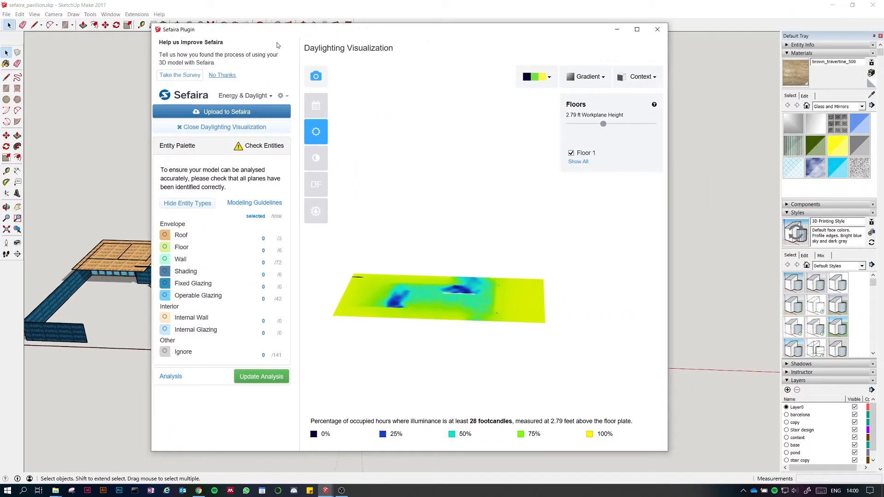
click(222, 75)
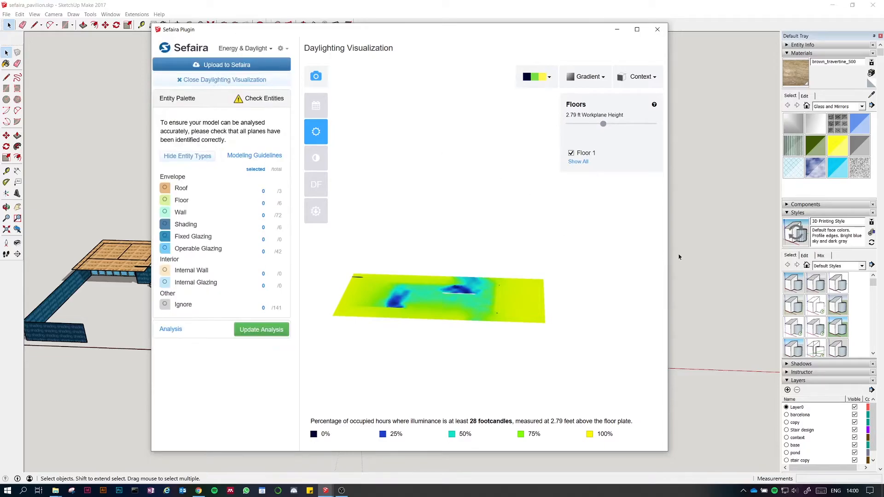
drag(670, 225, 790, 226)
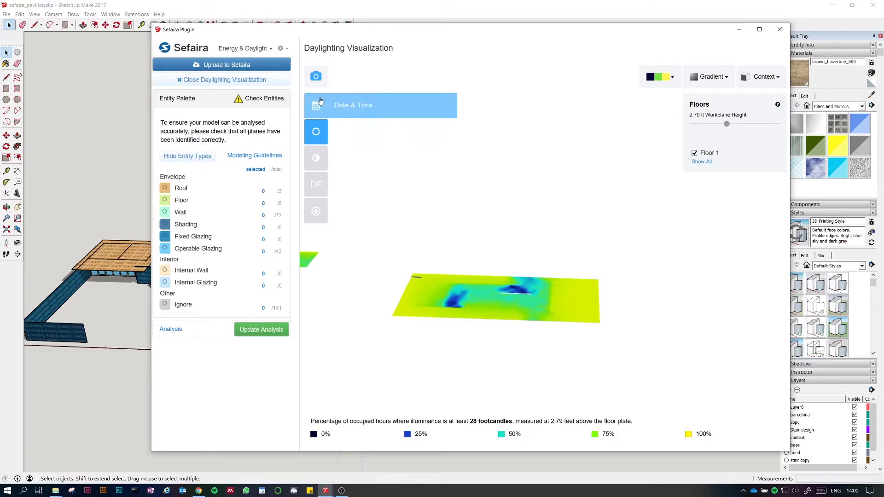
Show the analysis results and examine the energy use intensity, energy segments, daylighting and the gains and losses diagram.
click(187, 100)
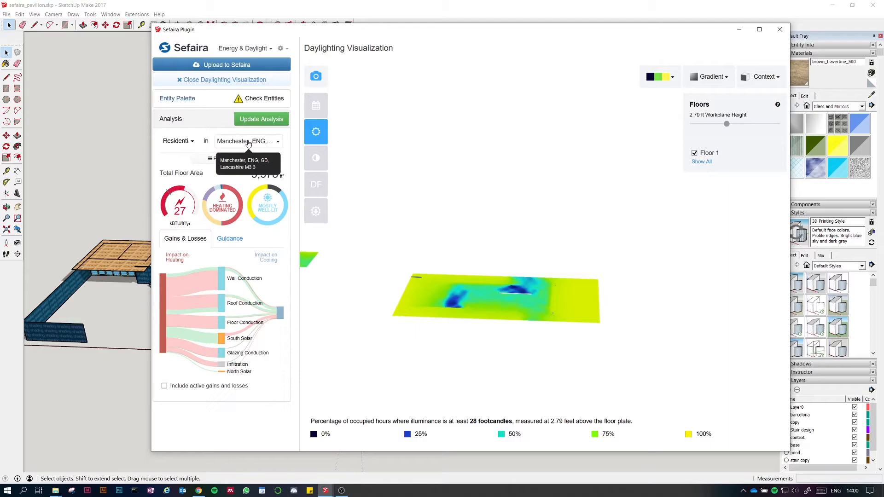
drag(405, 31, 472, 36)
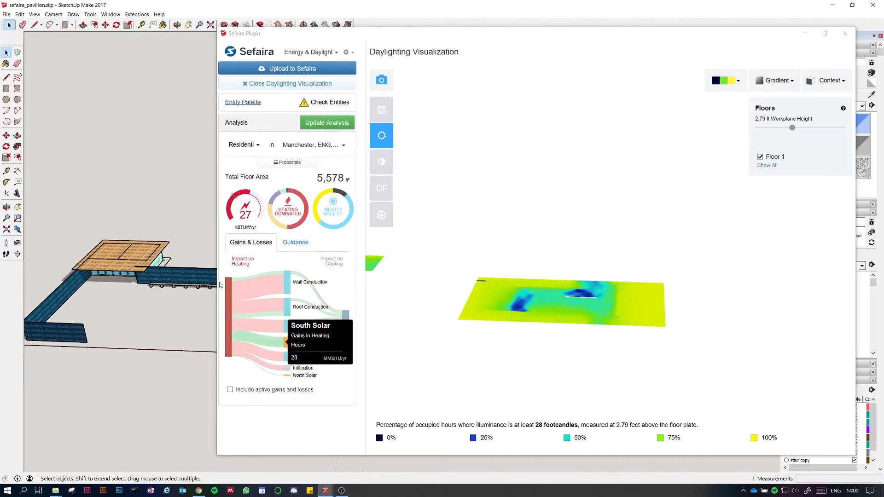
mouse_move(251, 197)
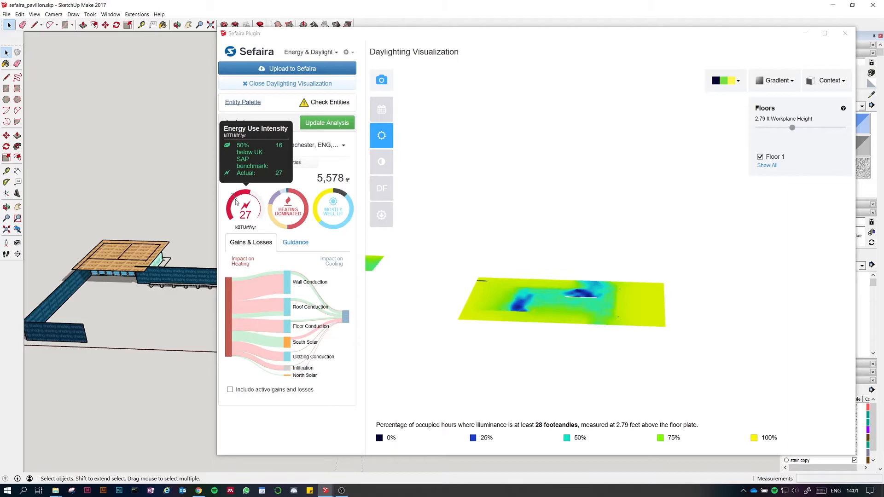
mouse_move(291, 206)
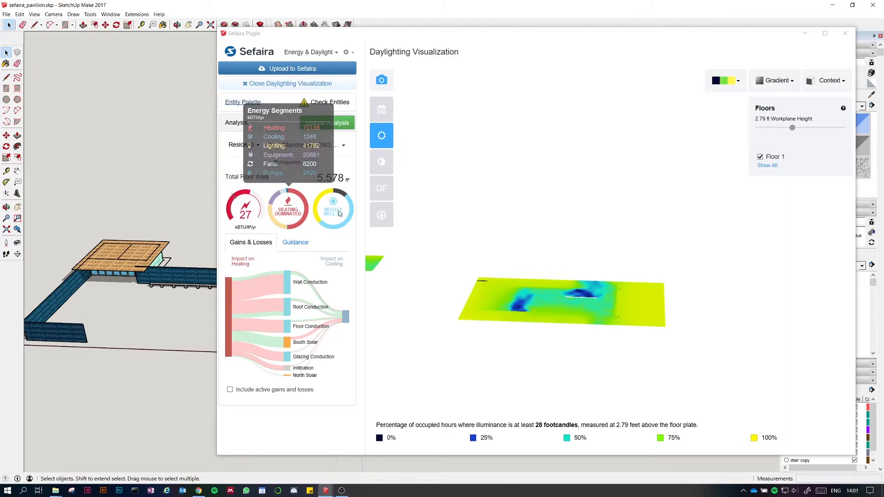
mouse_move(339, 213)
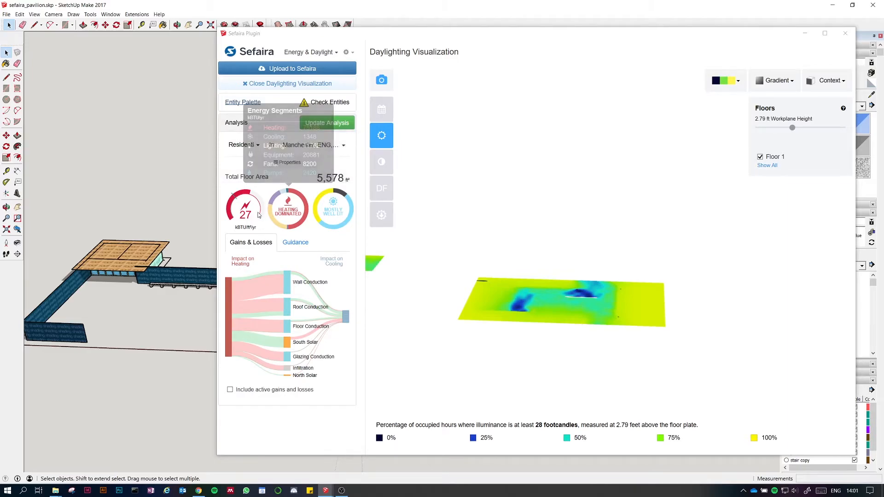
mouse_move(257, 215)
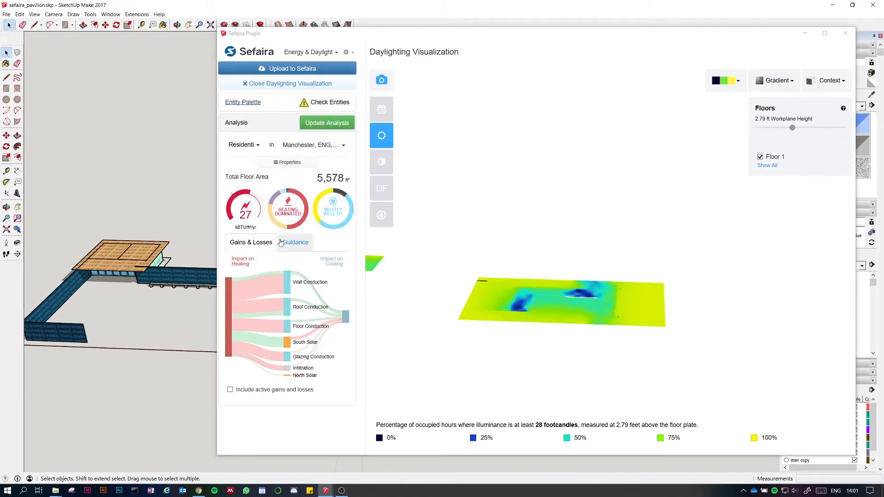
mouse_move(338, 214)
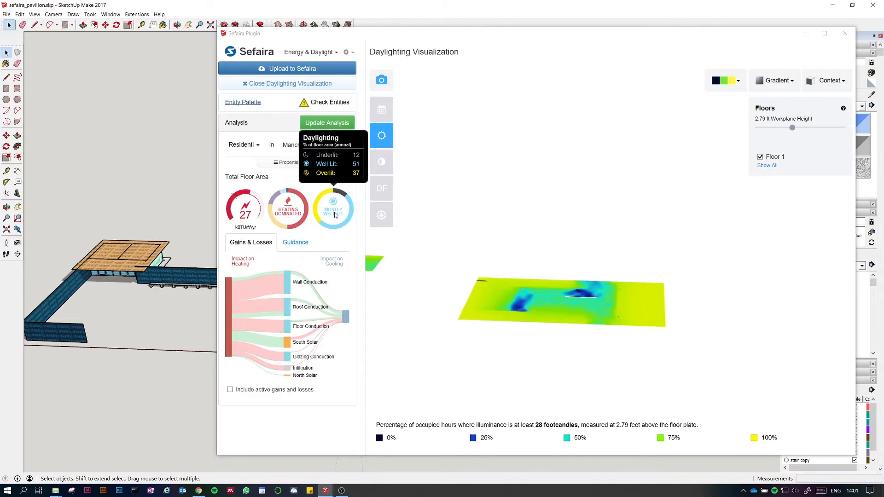
mouse_move(253, 283)
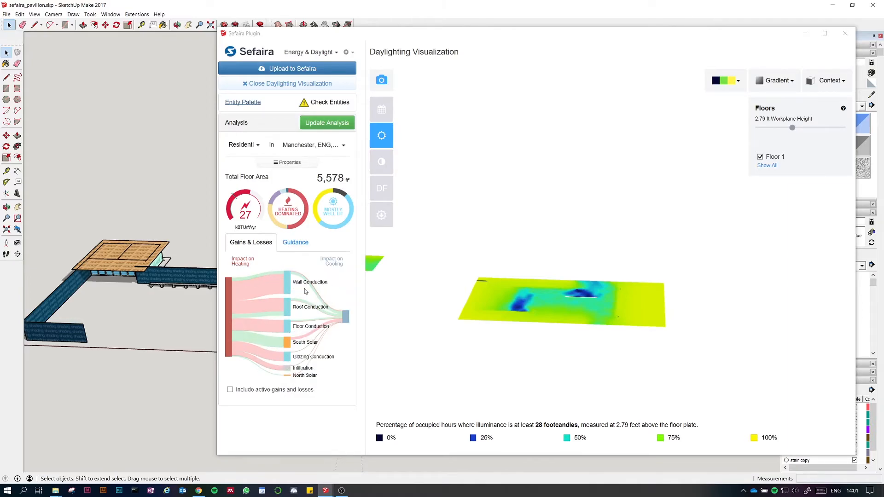
Open the Model Properties and review the HVAC type, baseline and envelope settings alongside the smaller building's windows.
click(283, 164)
click(282, 163)
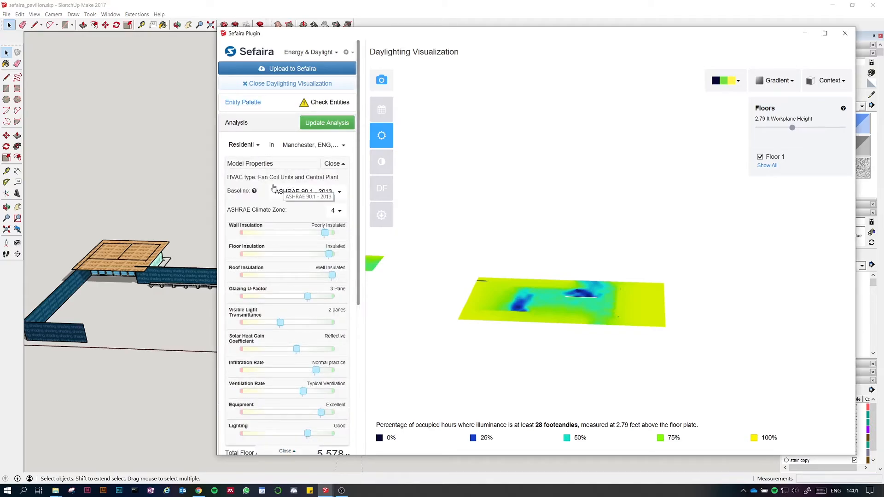
mouse_move(261, 177)
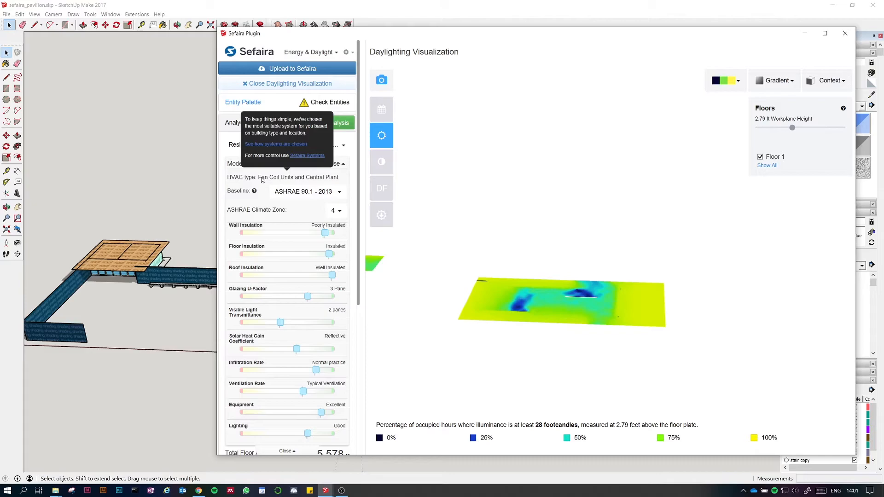
scroll(94, 280, up, 5)
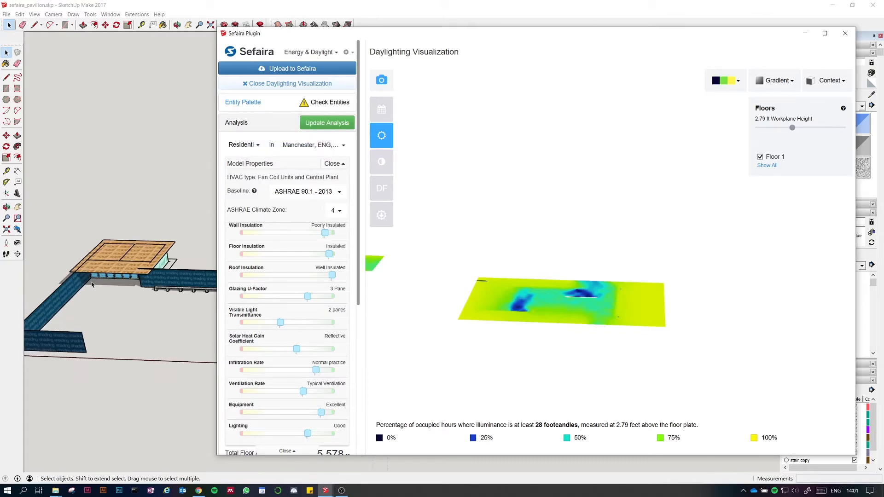
scroll(94, 280, up, 2)
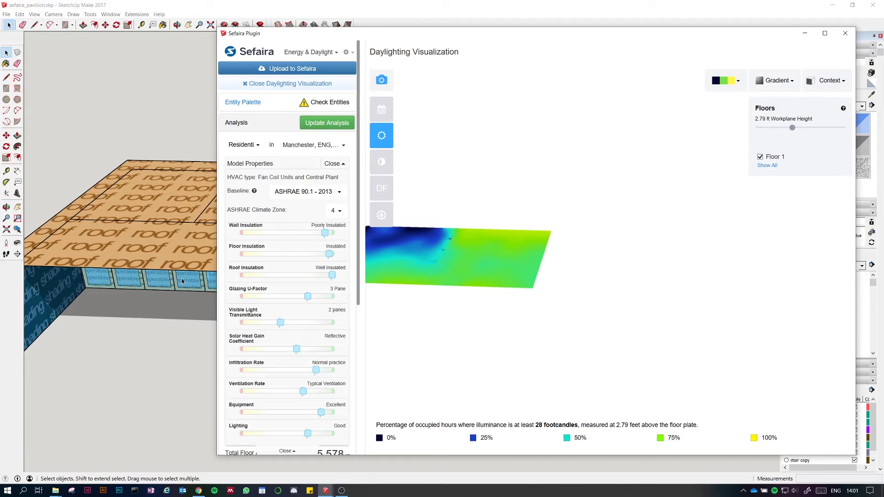
scroll(319, 279, down, 1)
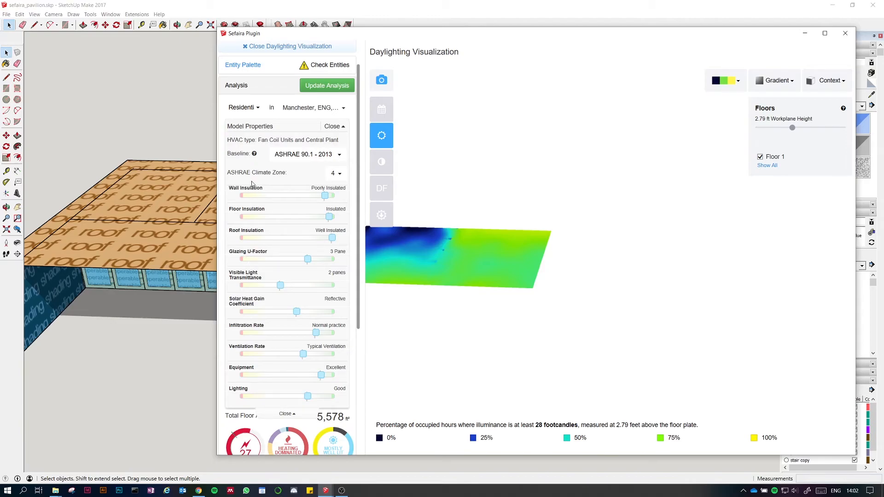
scroll(307, 297, down, 1)
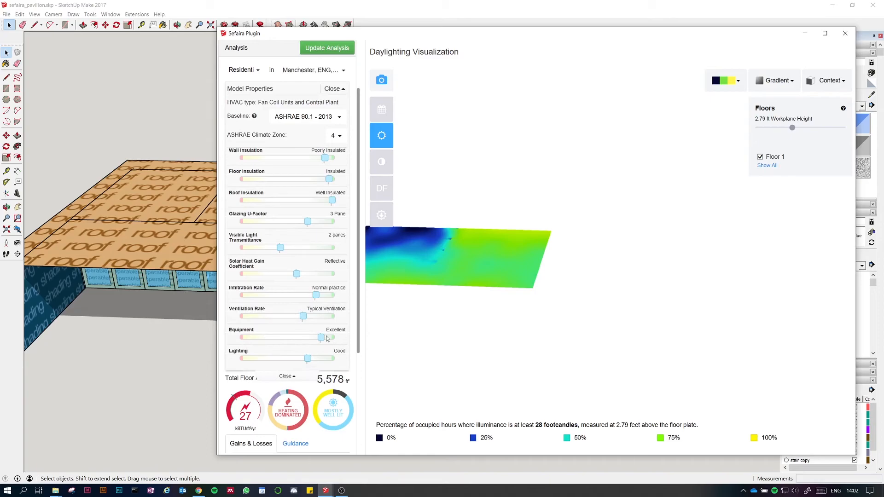
Close the Model Properties and move the Sefaira Plugin window aside to examine the smaller building's operable glazing and roof.
click(287, 377)
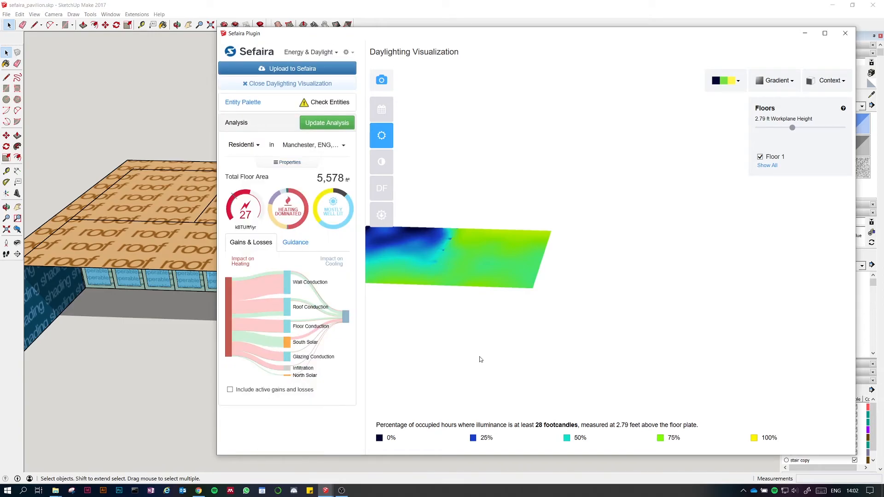
drag(293, 35, 445, 52)
scroll(286, 340, down, 3)
middle_drag(147, 316, 207, 404)
scroll(304, 386, up, 5)
middle_drag(262, 414, 175, 372)
scroll(284, 385, down, 3)
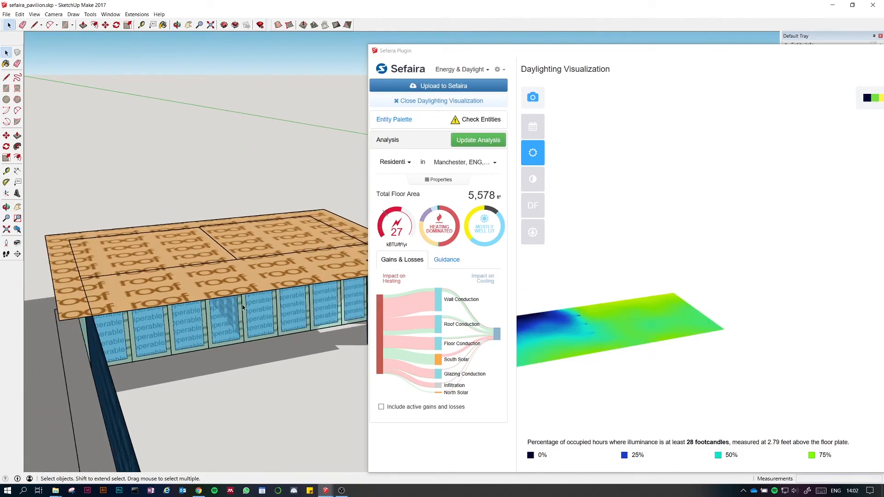
Show the Entity Palette to review the entity types against the model, and bring the whole Sefaira Plugin window back into view.
click(397, 121)
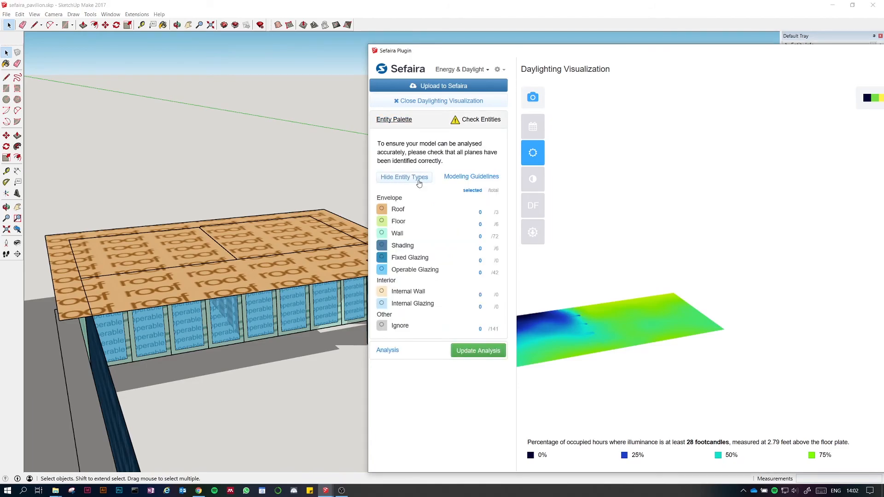
mouse_move(193, 340)
middle_down()
mouse_move(130, 368)
mouse_move(132, 355)
middle_up()
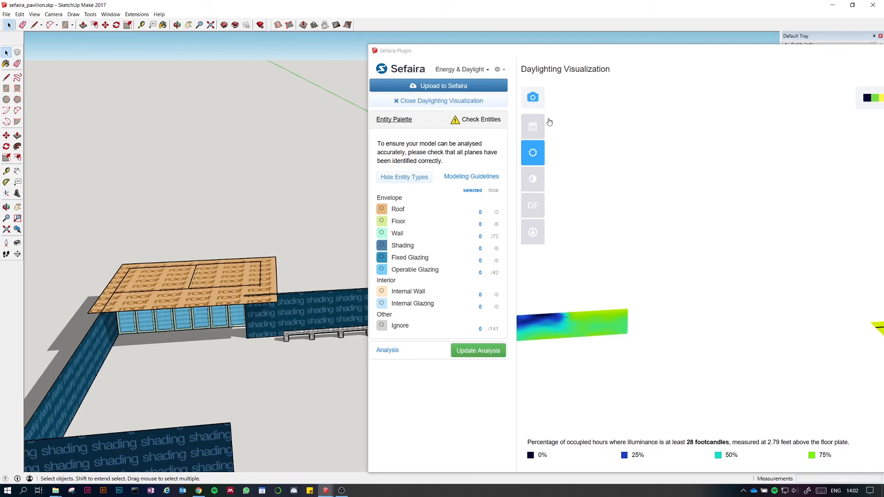
click(601, 49)
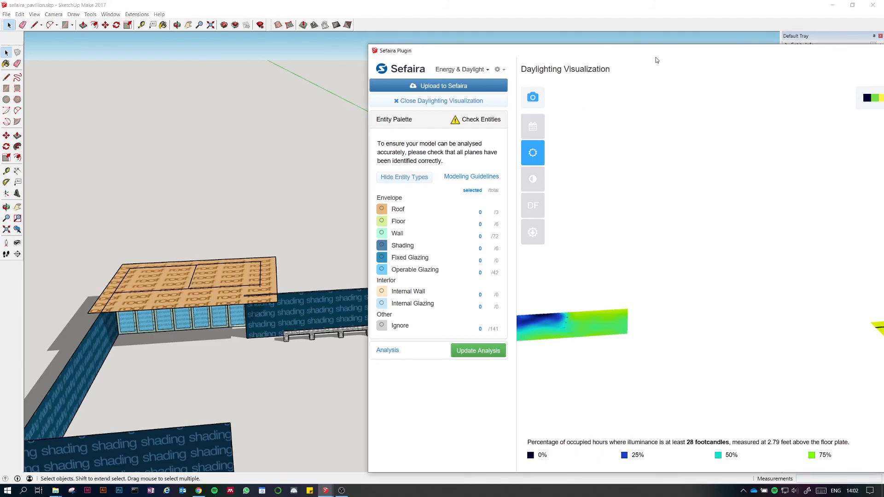
drag(750, 51, 547, 35)
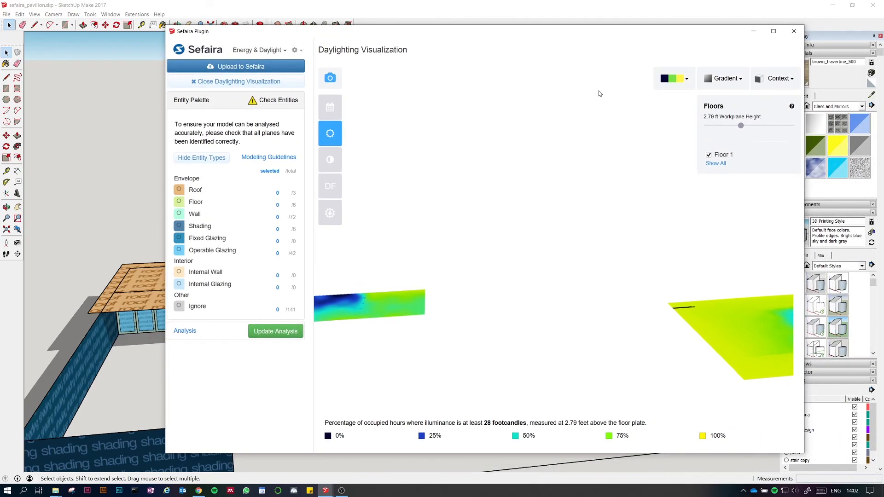